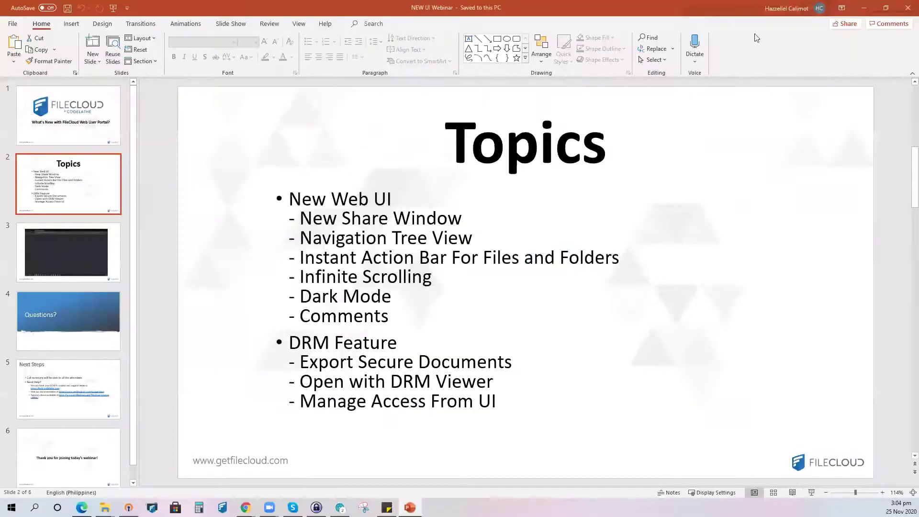
- Switch from the PowerPoint Topics slide to the FileCloud login page in Chrome
key("alt+Tab")
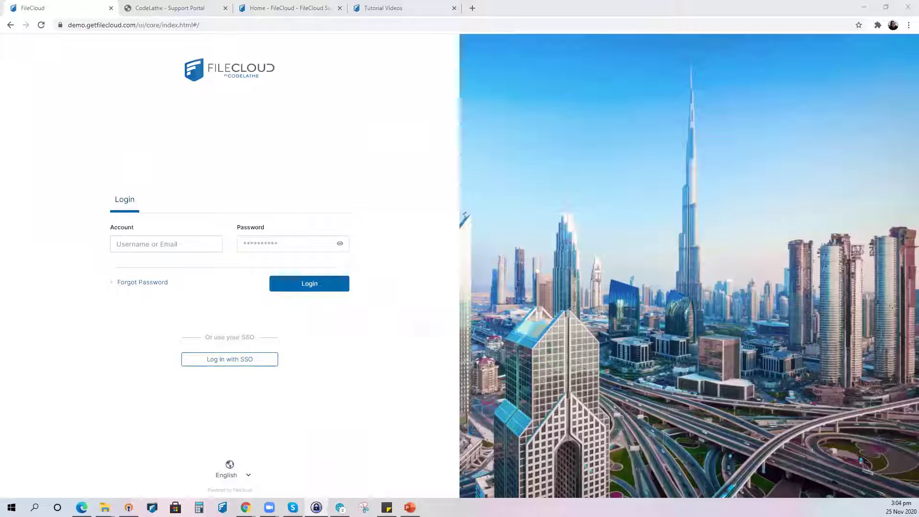
- Log in with the demo account's username and password, leaving the interface language on English
left_click(159, 245)
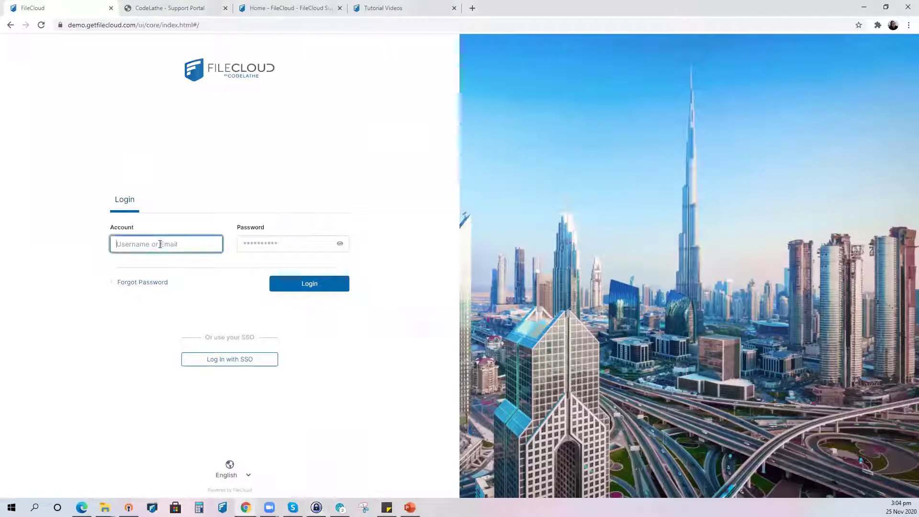
type("hazel_test")
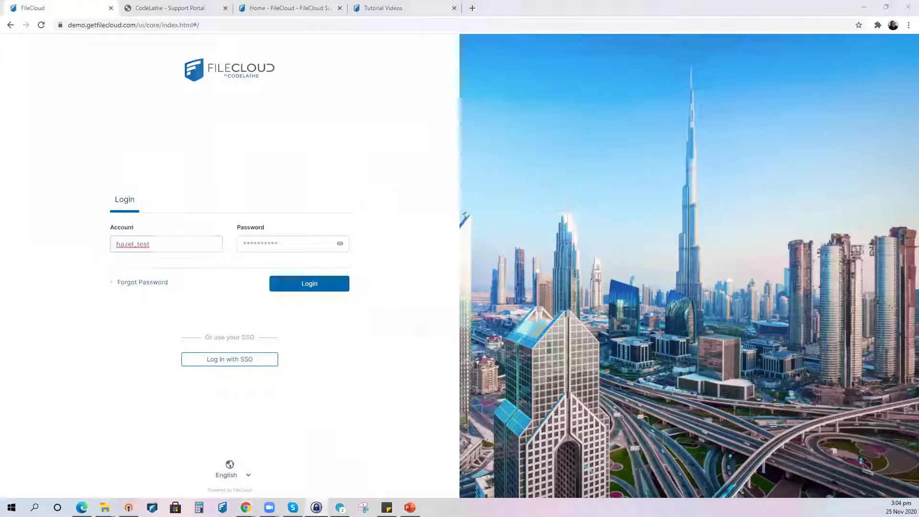
left_click(271, 243)
key("ctrl+v")
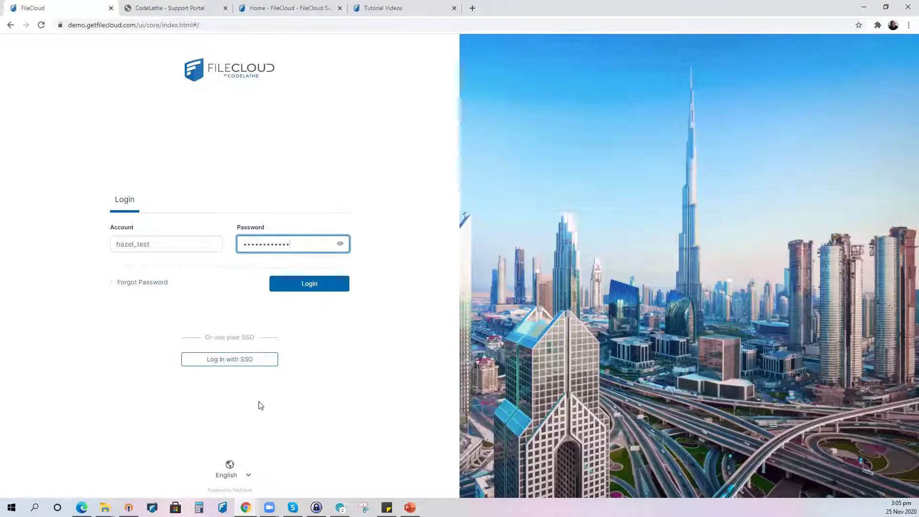
left_click(250, 474)
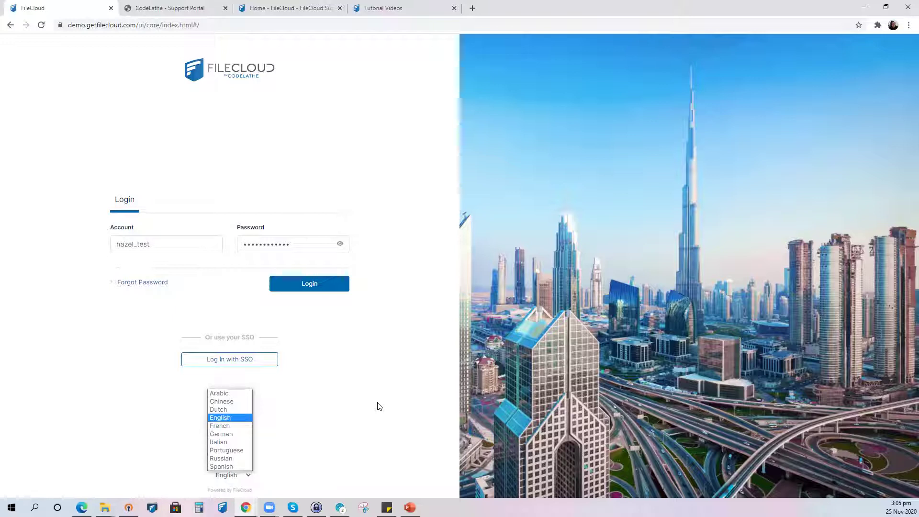
left_click(385, 433)
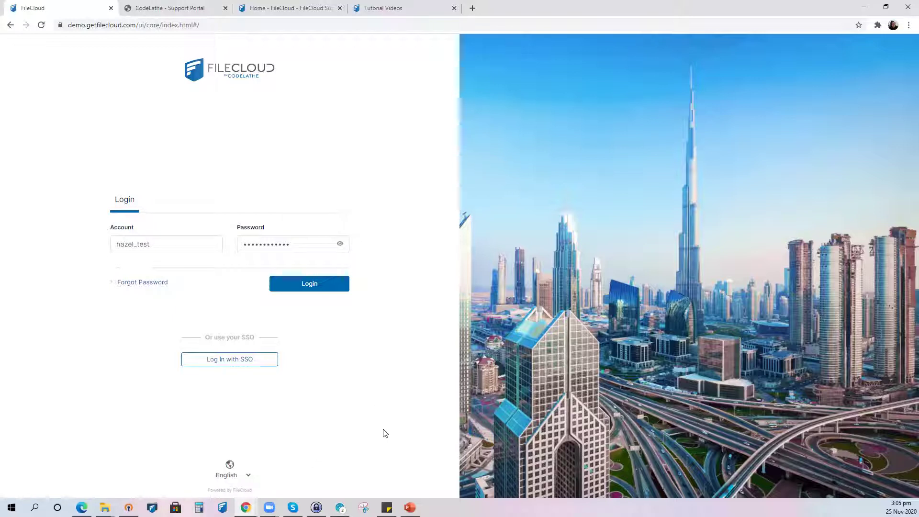
left_click(310, 286)
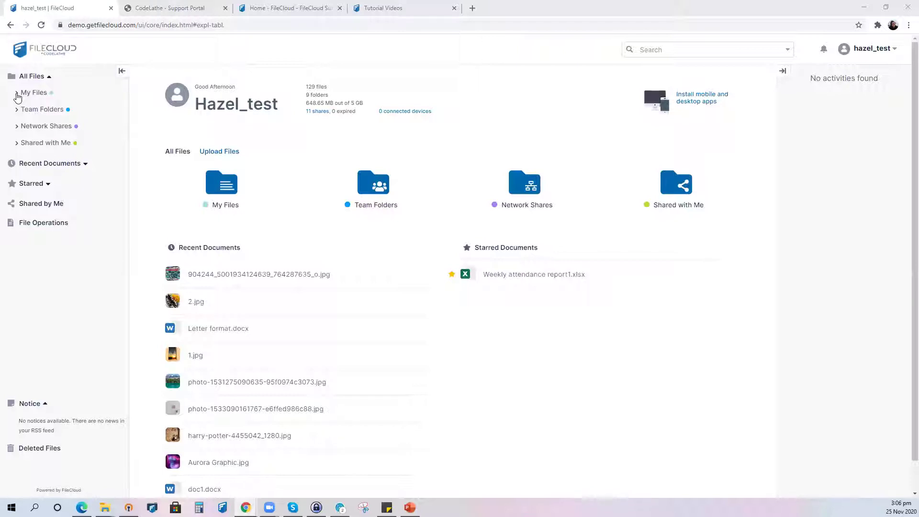
- Expand and collapse My Files and Starred in the sidebar, and refresh Recent Documents
left_click(17, 96)
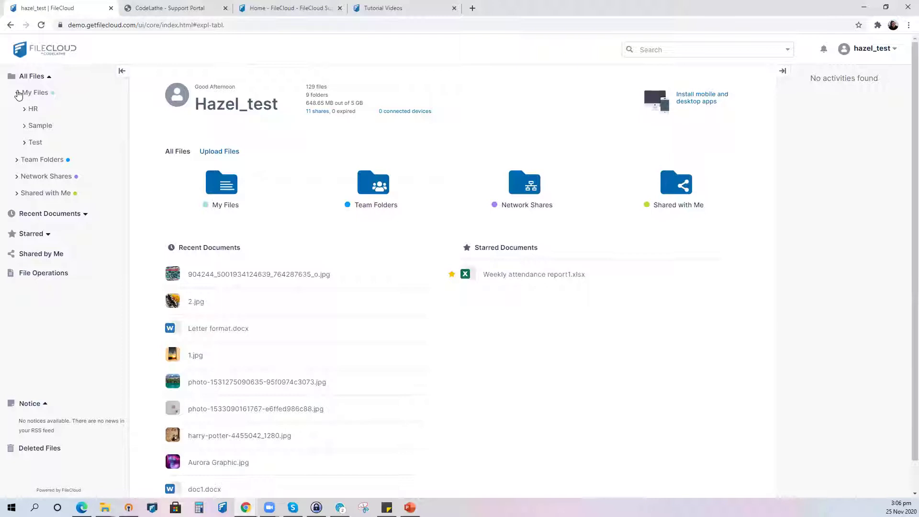
left_click(18, 95)
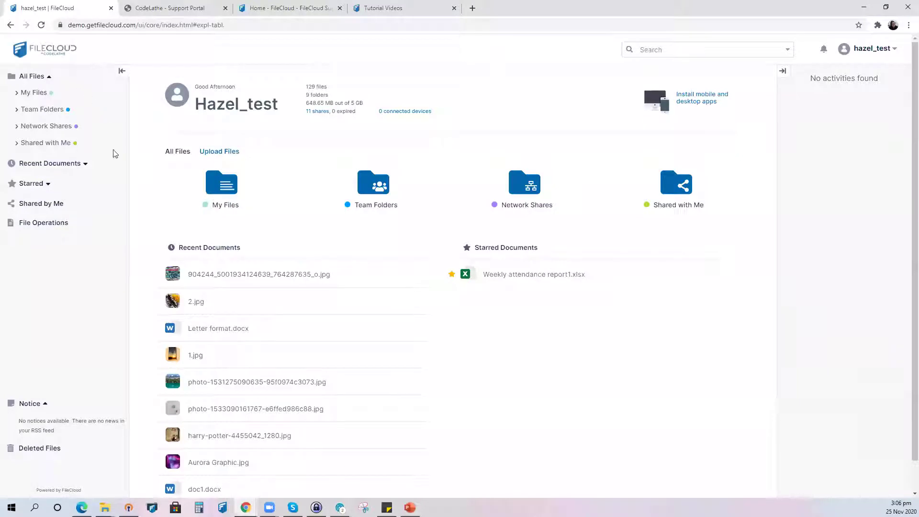
left_click(73, 165)
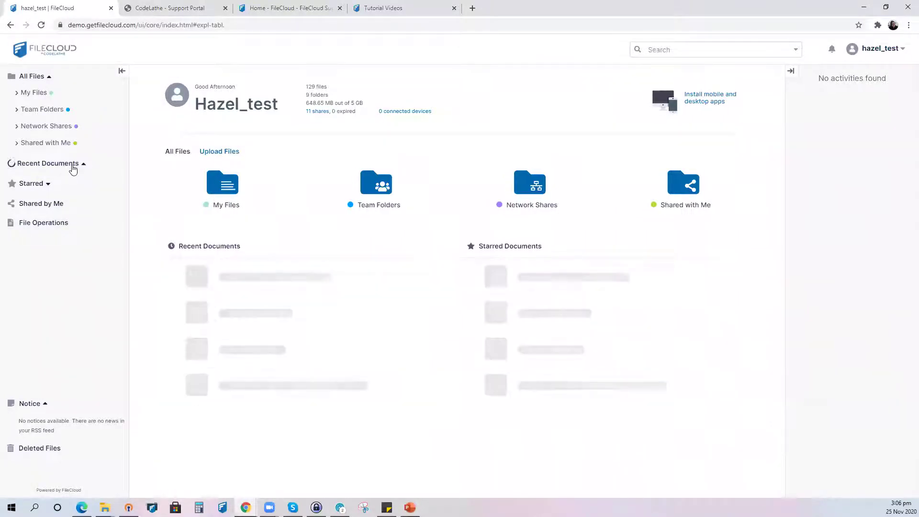
left_click(39, 187)
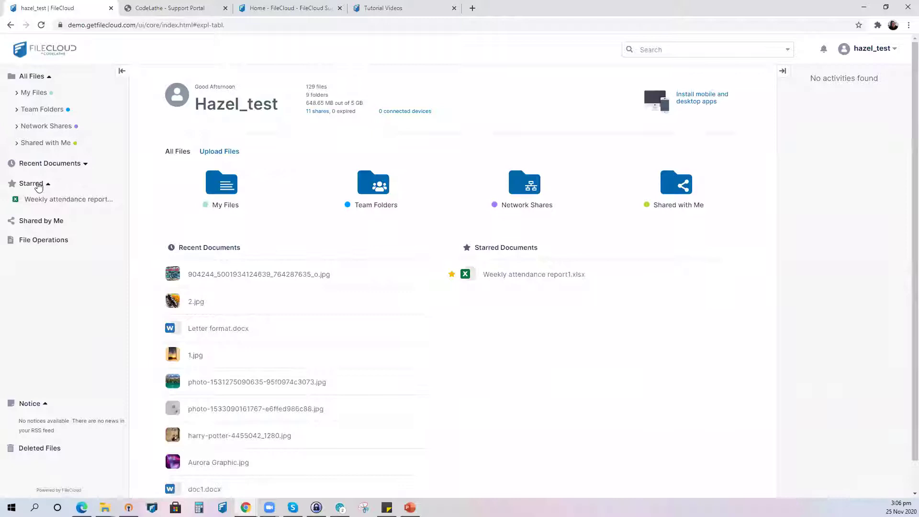
left_click(39, 187)
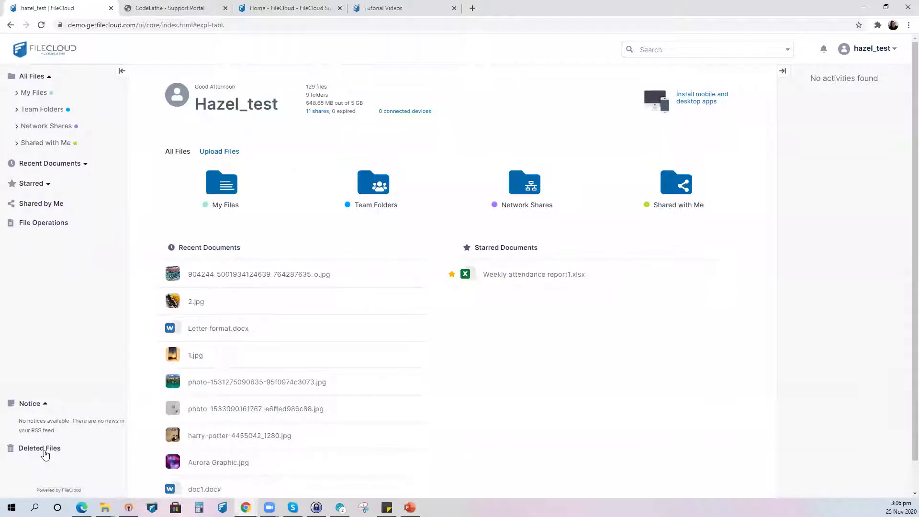
- Collapse the side navigation to icons, expand it, then collapse it again
left_click(121, 74)
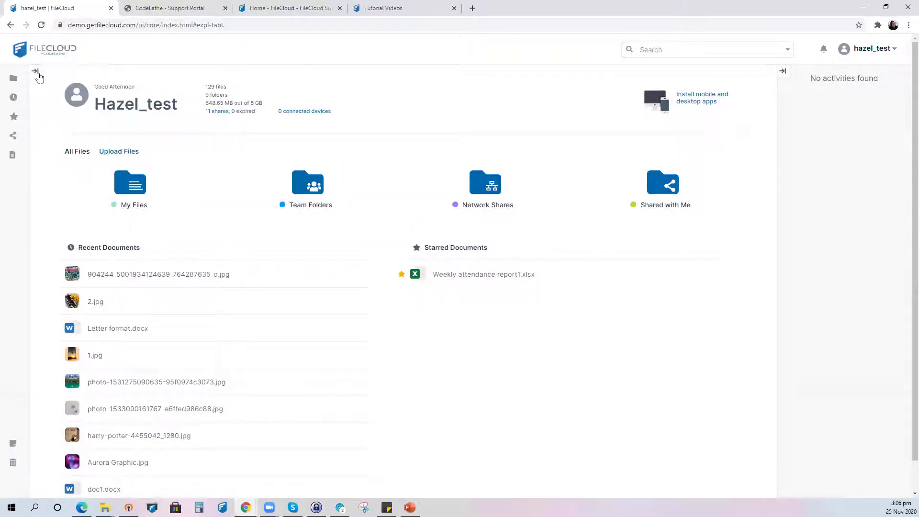
left_click(36, 73)
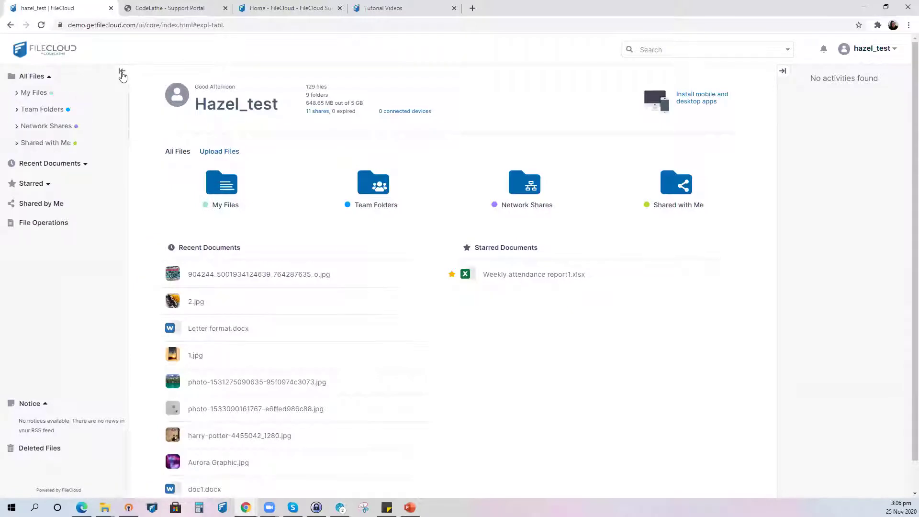
left_click(122, 74)
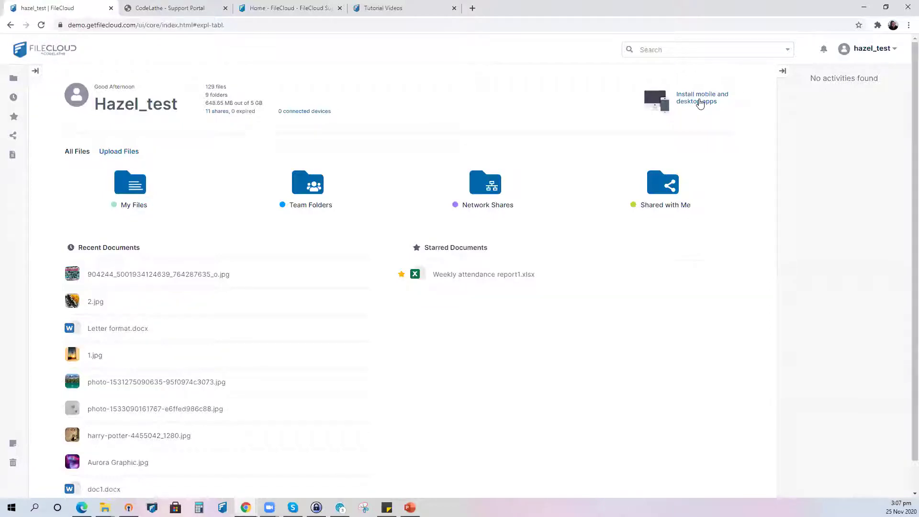
- Open the My Files folder from the dashboard to see HR, Sample and Test
left_click(137, 191)
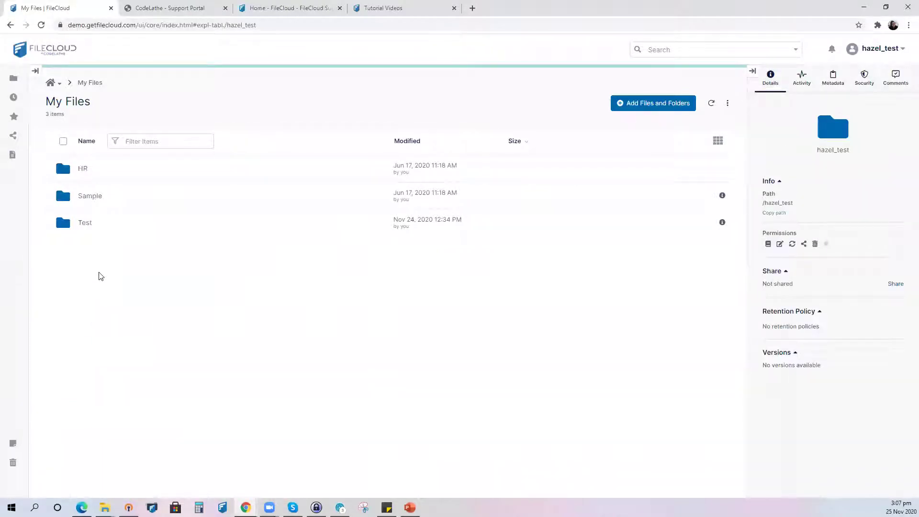
- Select the Test folder to view its details and action menu, then open it
mouse_move(81, 231)
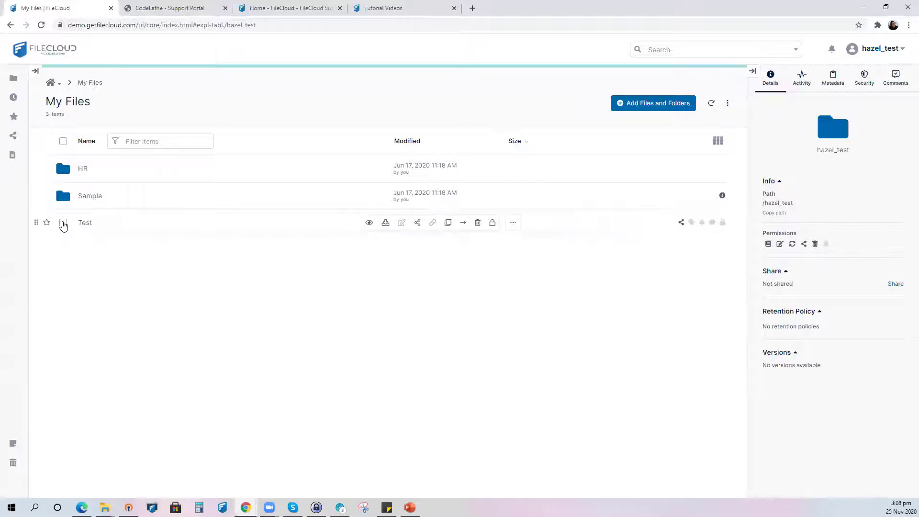
left_click(63, 223)
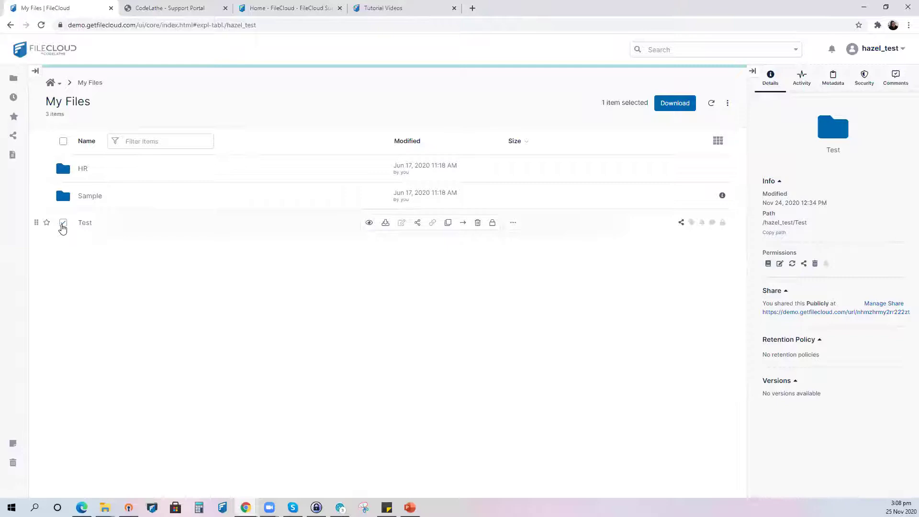
right_click(62, 228)
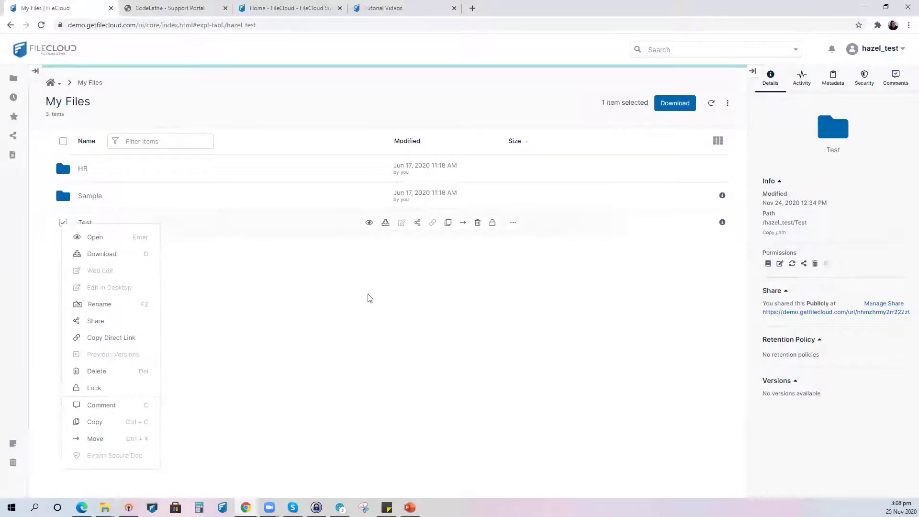
left_click(76, 227)
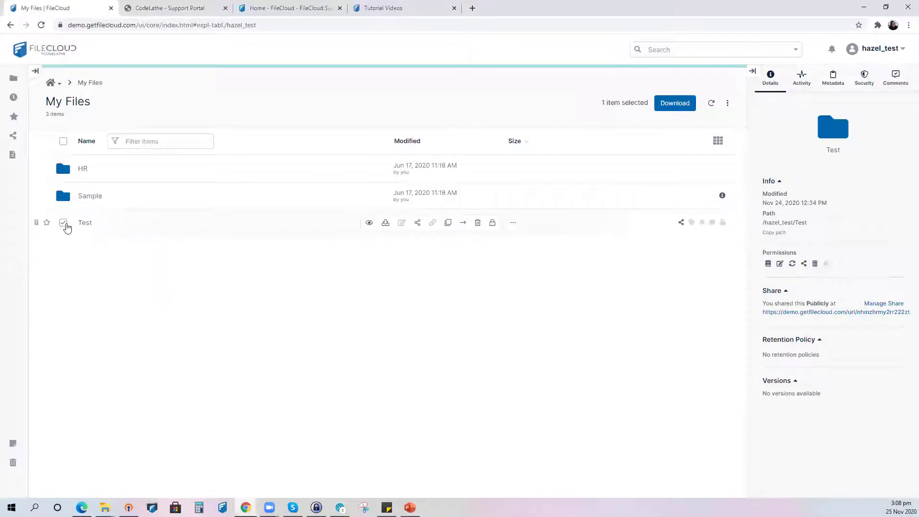
left_click(65, 223)
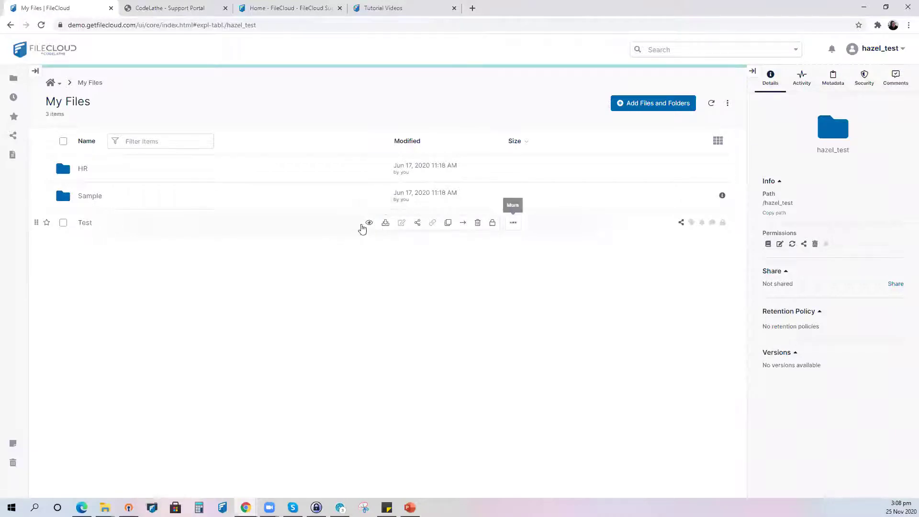
left_click(86, 224)
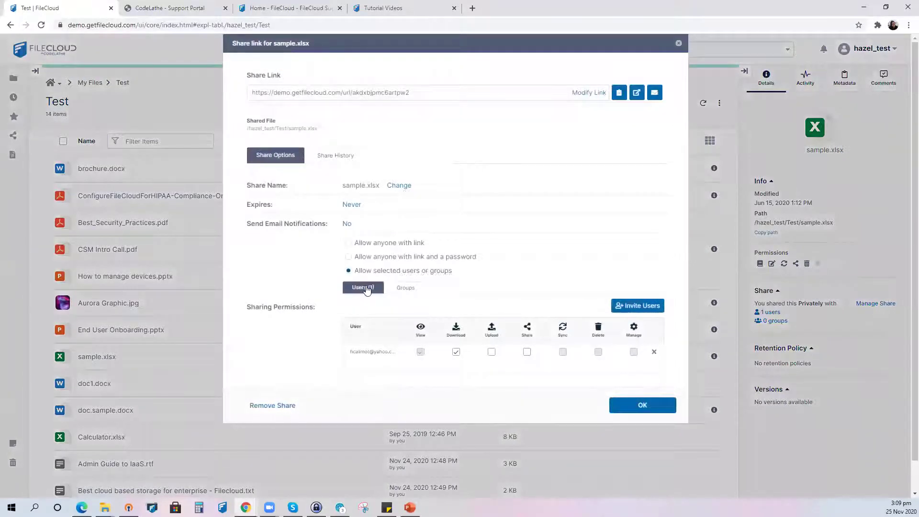
- Check the shared users and groups of sample.xlsx, then remove its existing share
left_click(400, 287)
left_click(376, 289)
left_click(273, 406)
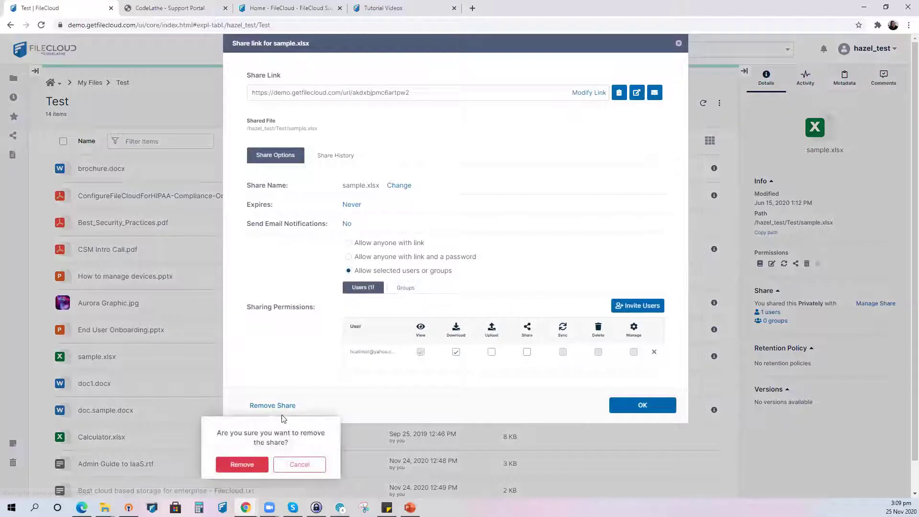
left_click(241, 465)
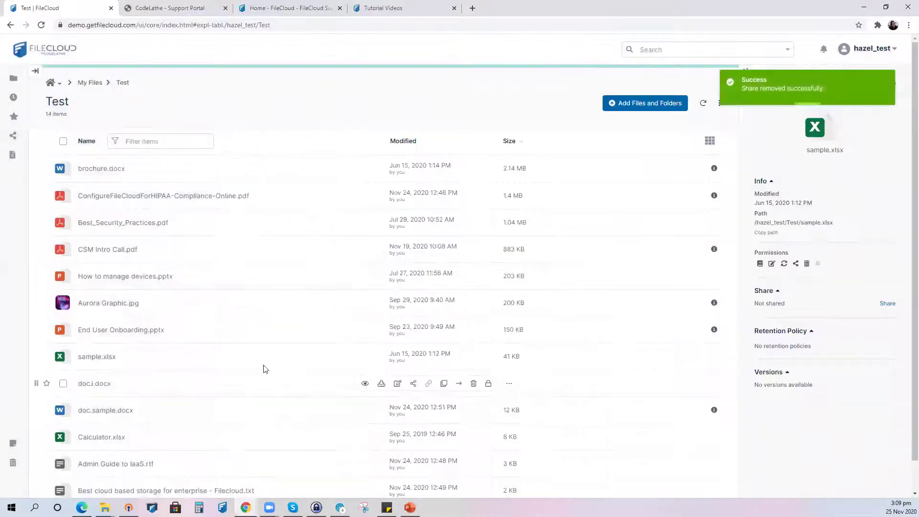
- Create a new sample.xlsx share limited to selected users or groups and begin inviting users
left_click(413, 356)
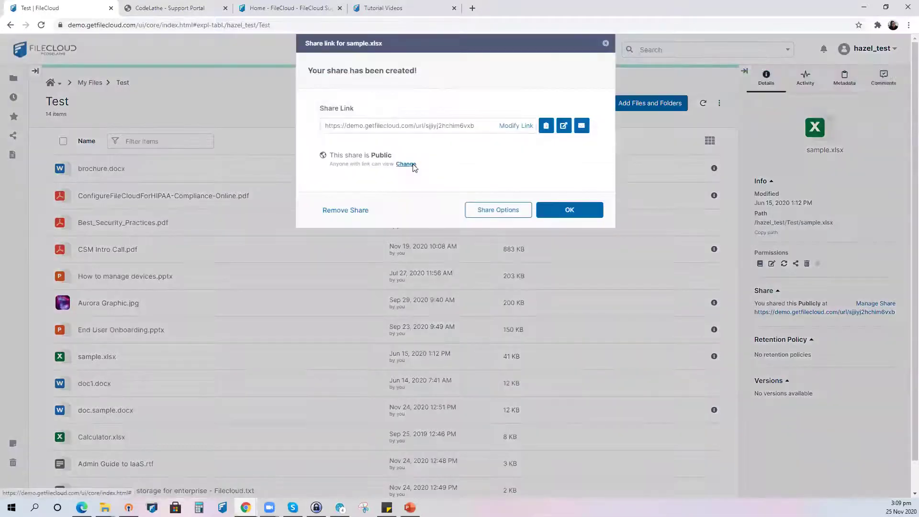
left_click(413, 164)
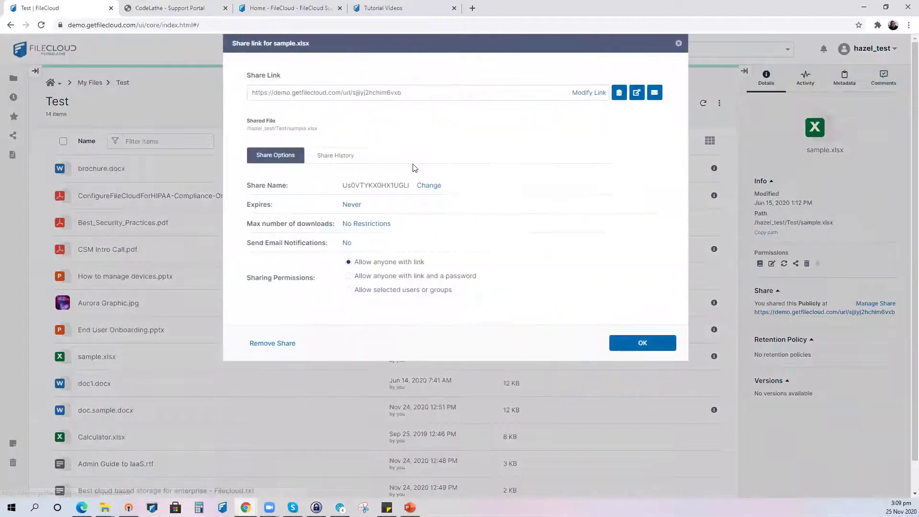
left_click(374, 290)
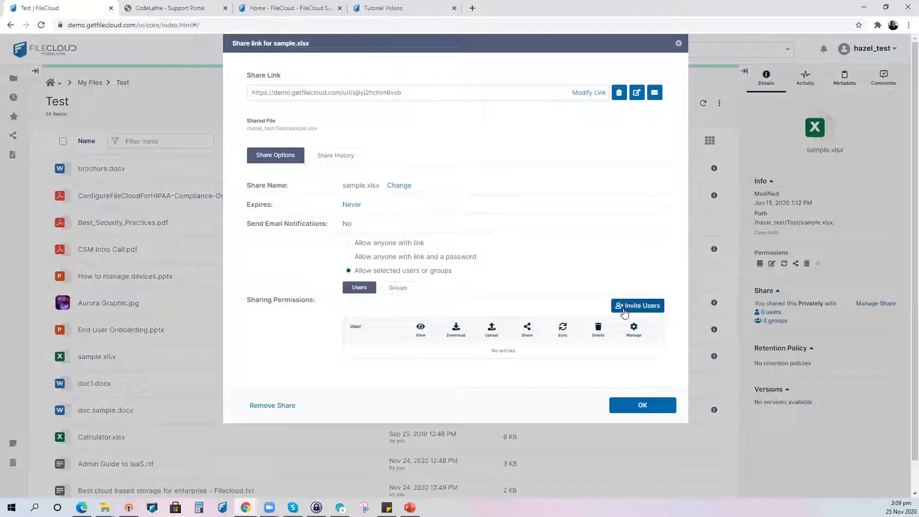
left_click(624, 312)
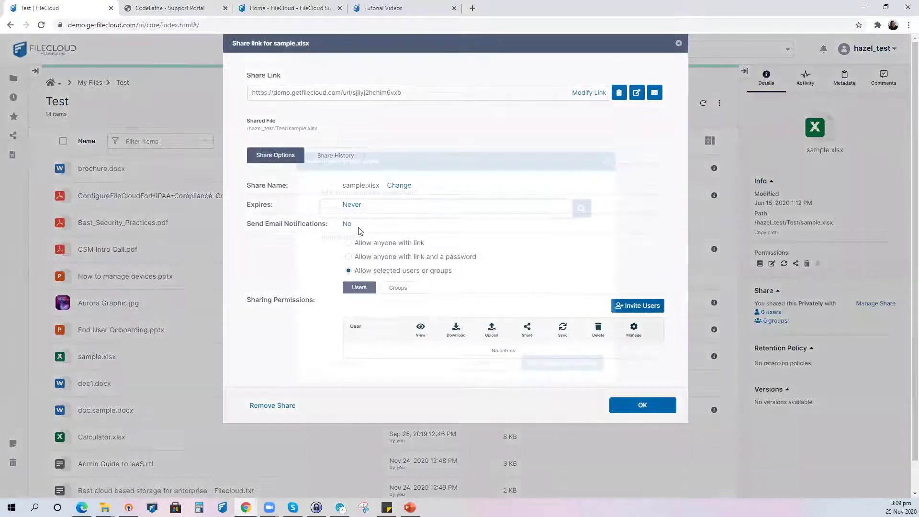
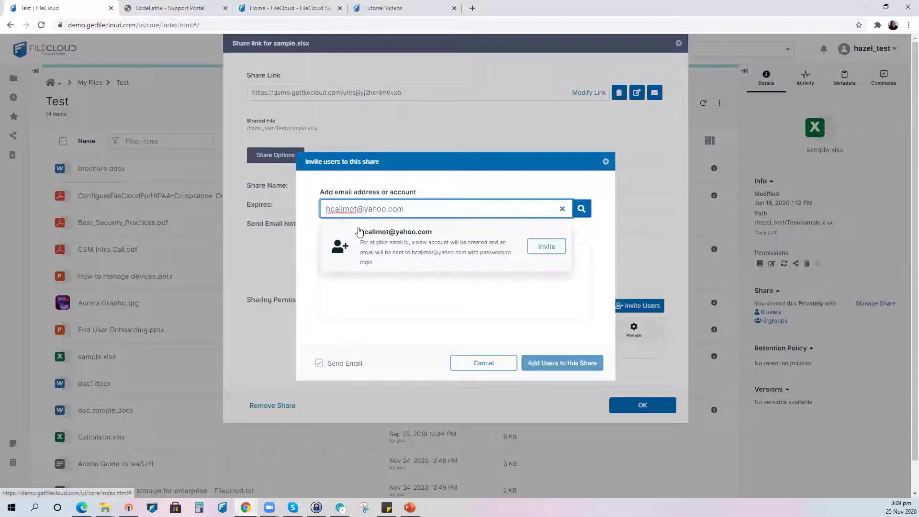
- Invite the outside user's e-mail address, keeping the default invitation e-mail text
left_click(548, 245)
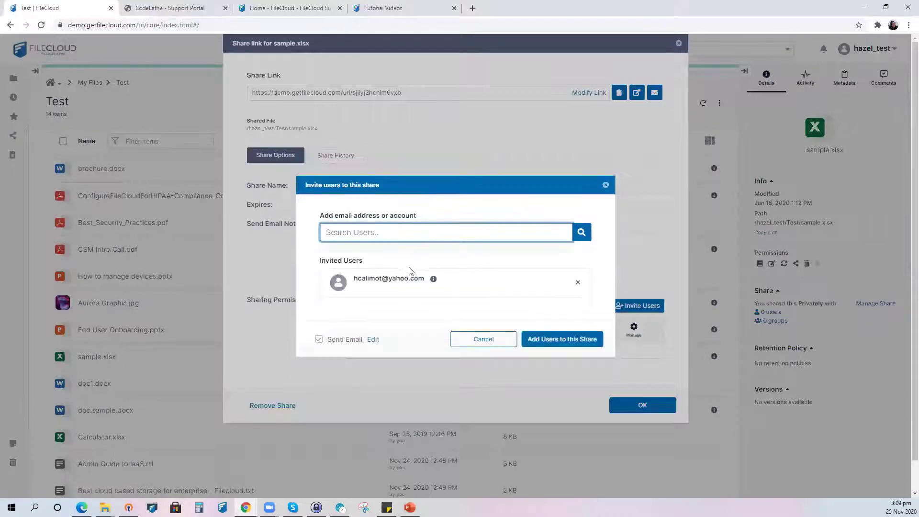
left_click(373, 339)
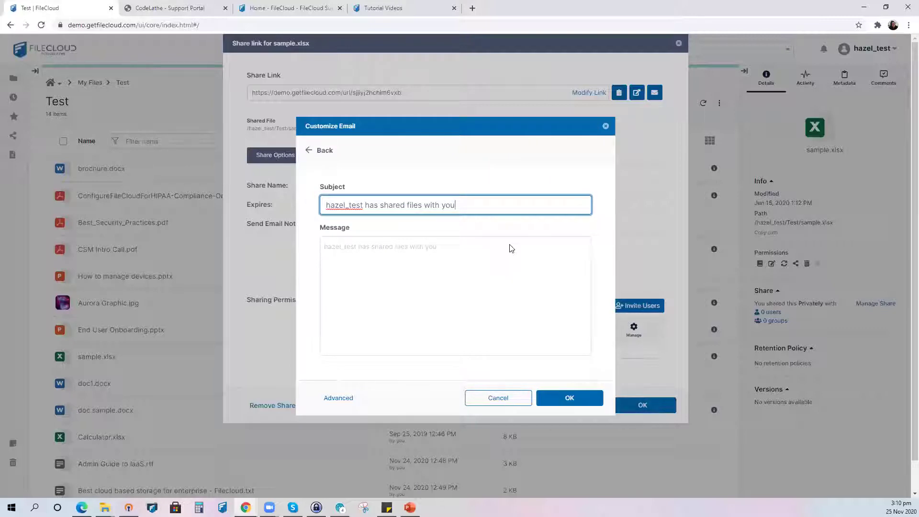
left_click(569, 401)
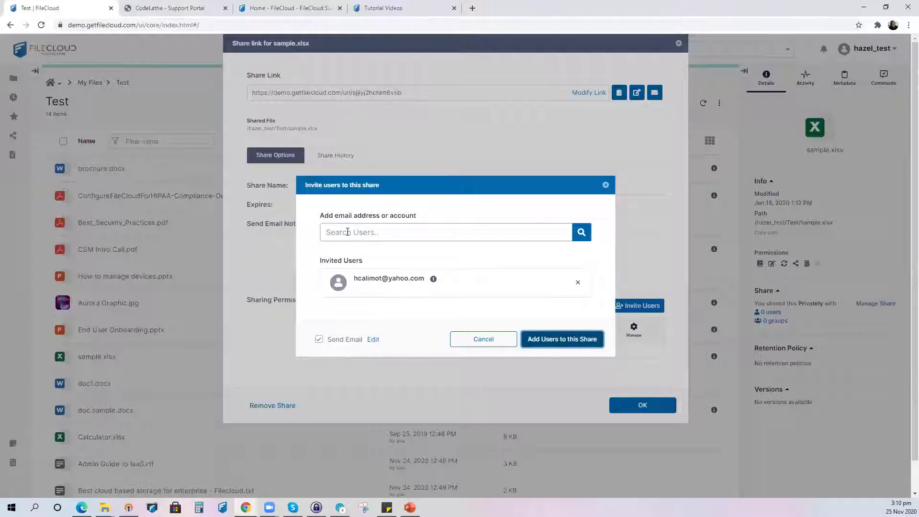
left_click(342, 232)
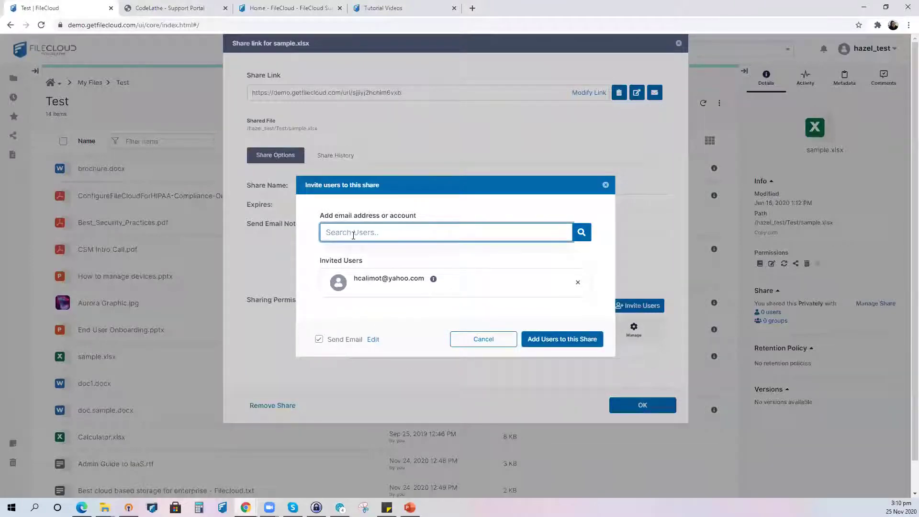
left_click(372, 339)
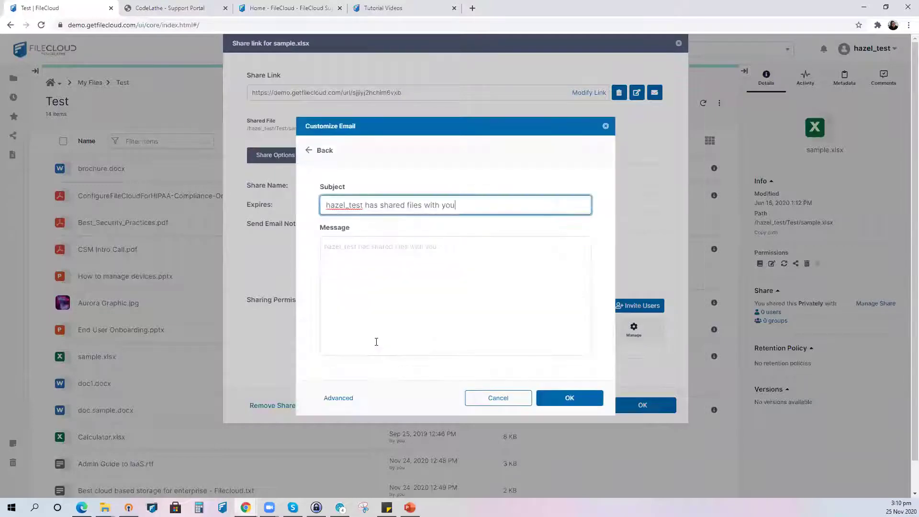
left_click(573, 402)
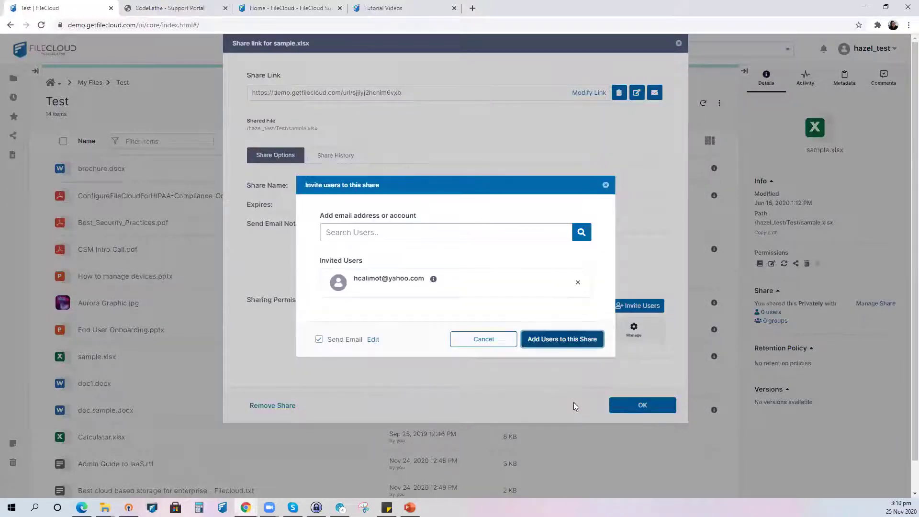
- Add the invited user to the sample.xlsx share with View and Download rights, and close it
left_click(555, 346)
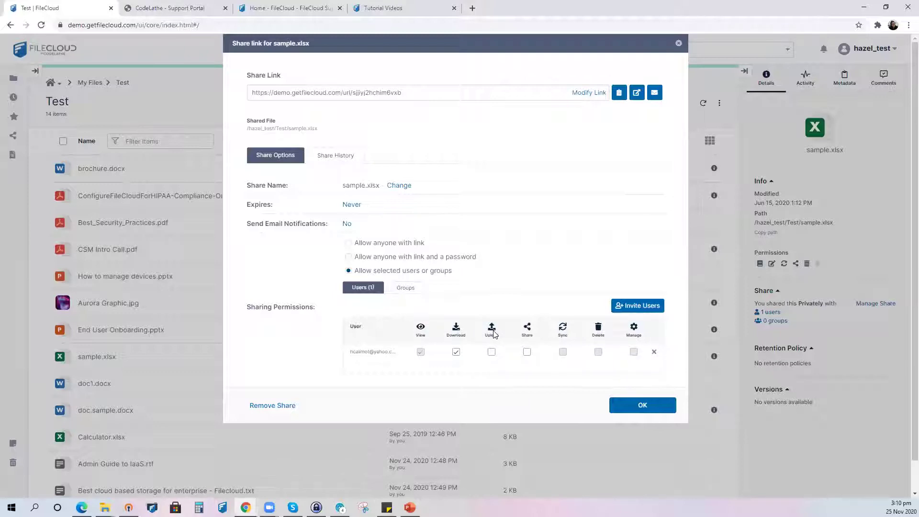
left_click(624, 407)
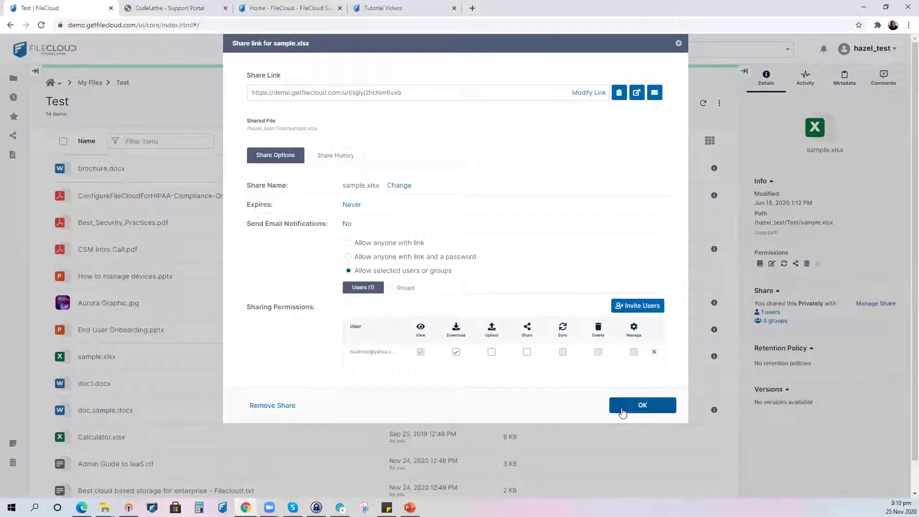
left_click(622, 411)
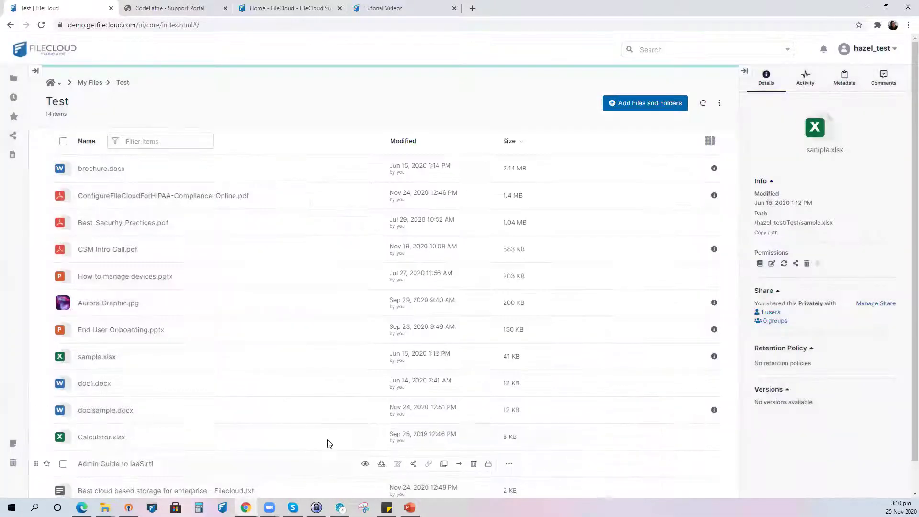
- Switch to the Classic UI, then open its account menu to return to the new interface
left_click(863, 52)
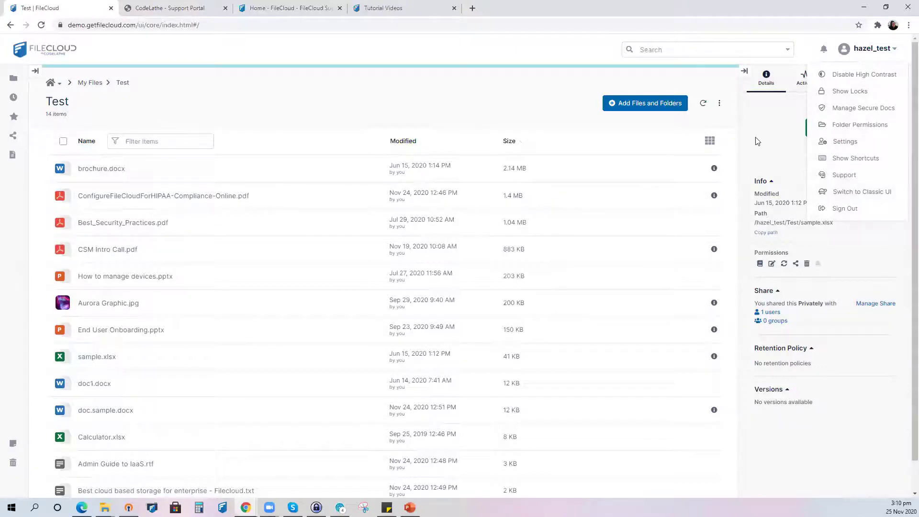
left_click(860, 50)
left_click(864, 49)
left_click(856, 192)
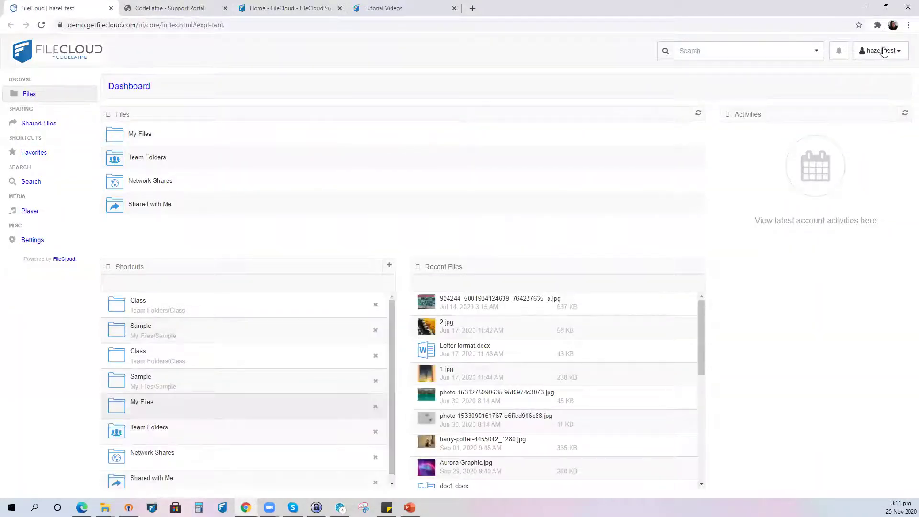
left_click(882, 52)
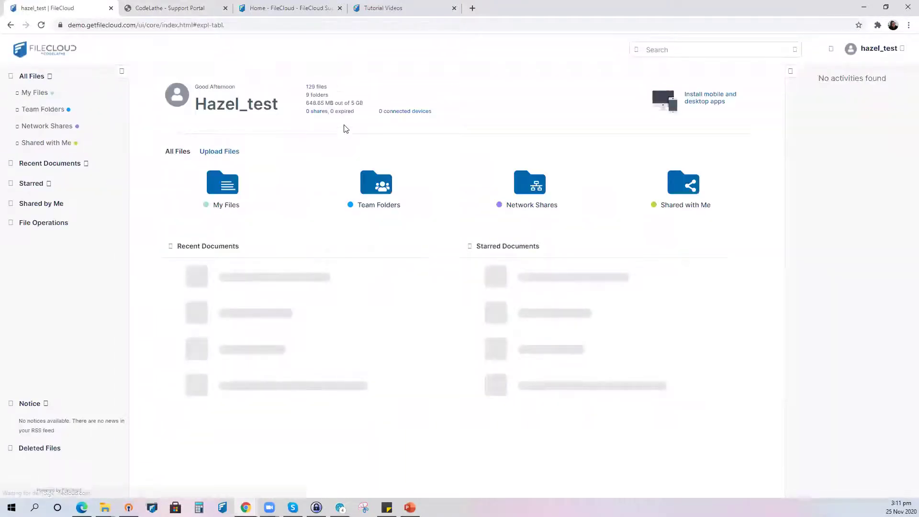
- In account Settings, preview the Dark theme, then restore the Light theme
left_click(883, 54)
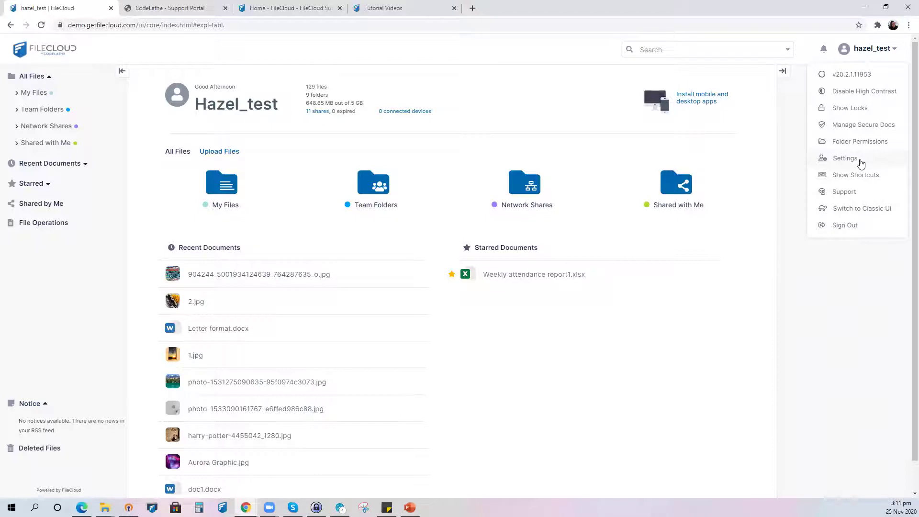
left_click(859, 164)
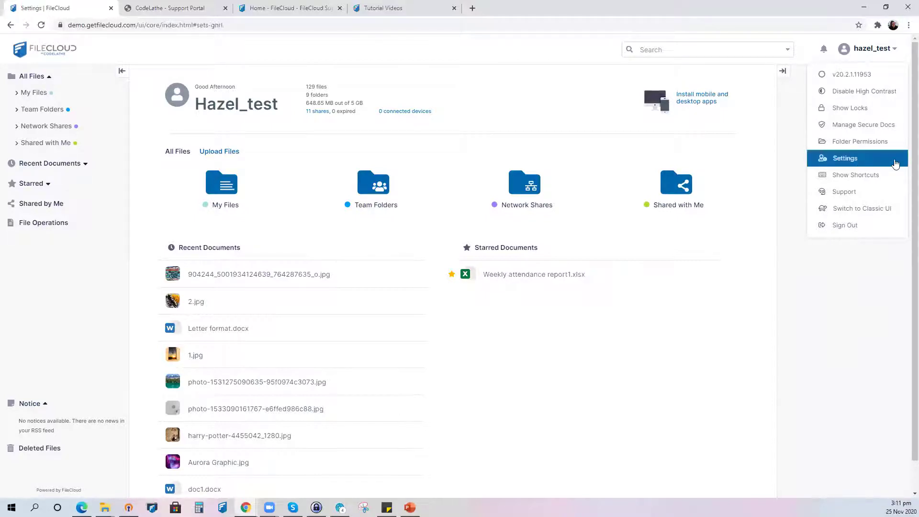
left_click(336, 325)
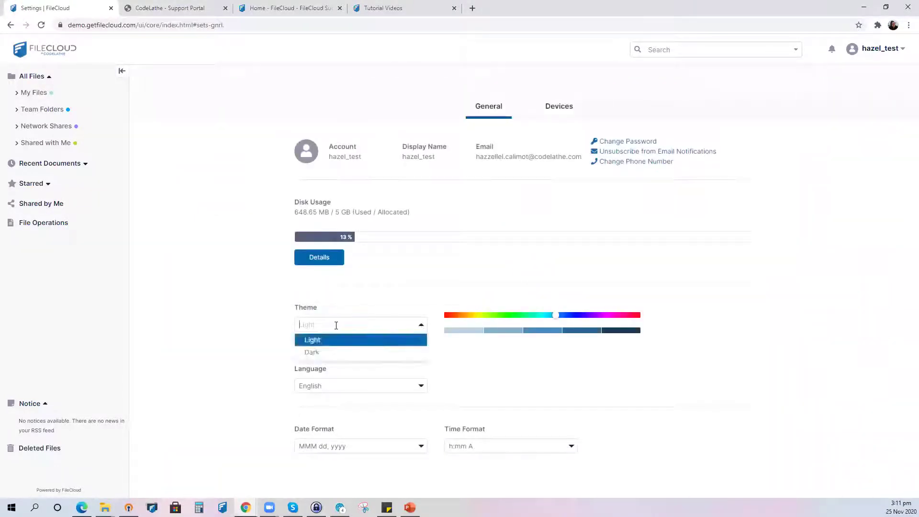
left_click(316, 352)
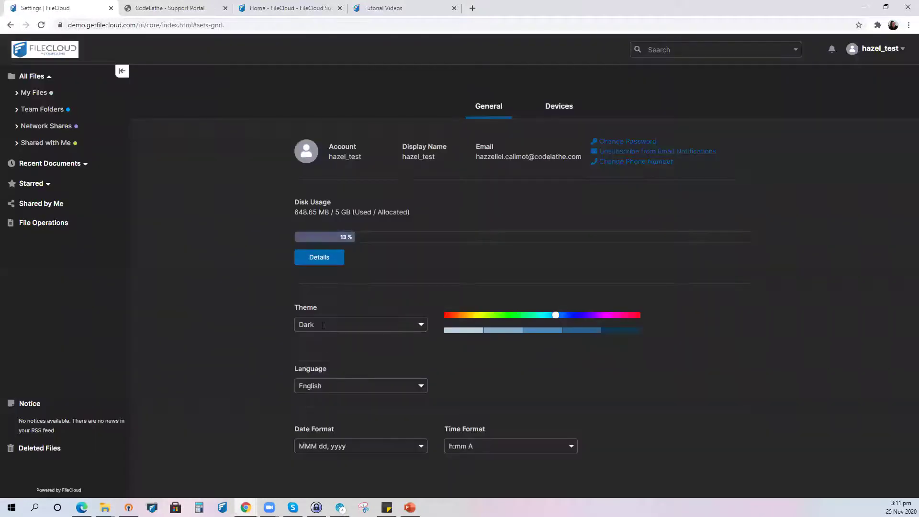
left_click(326, 325)
left_click(326, 346)
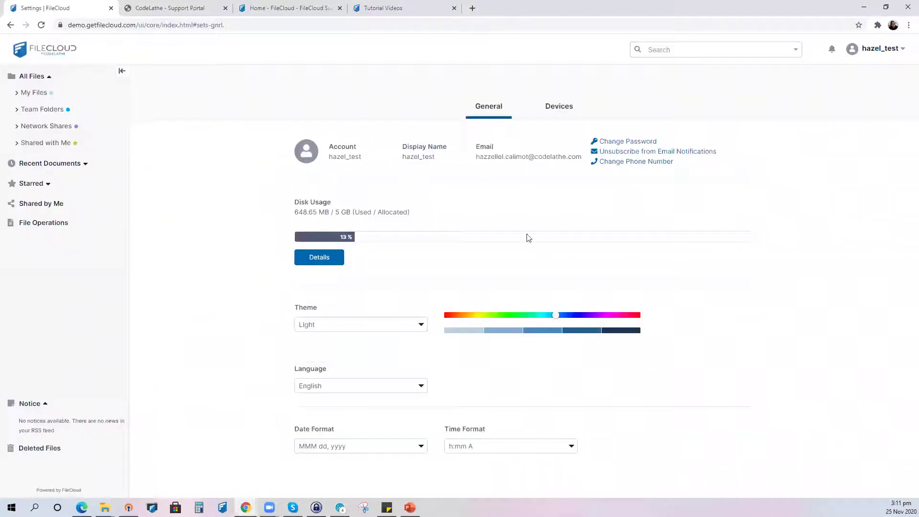
left_click(873, 49)
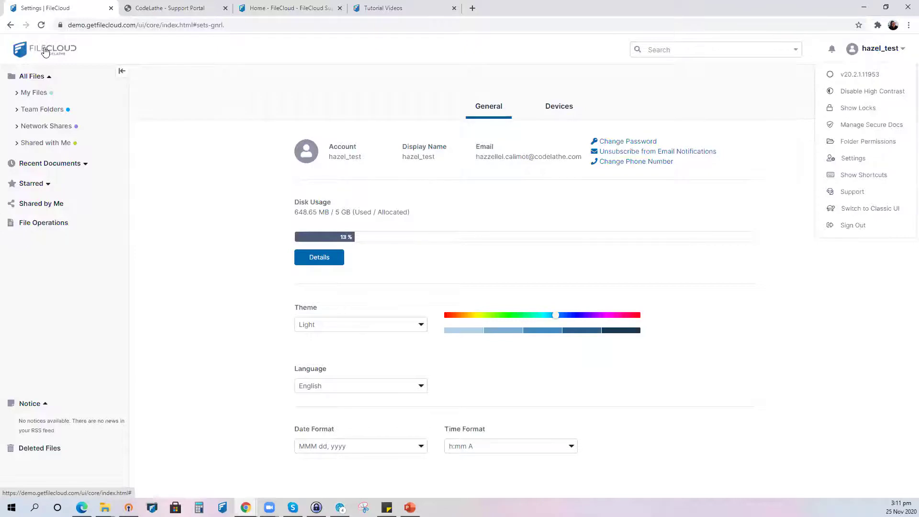
- From the FileCloud home, go to My Files > Test and select ConfigureFileCloudForHIPAA-Compliance-Online.pdf
left_click(44, 51)
left_click(241, 201)
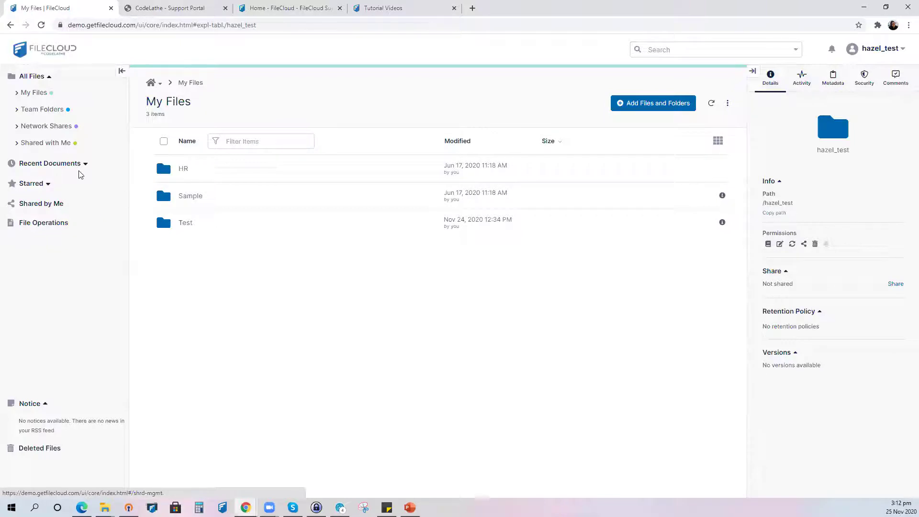
left_click(186, 224)
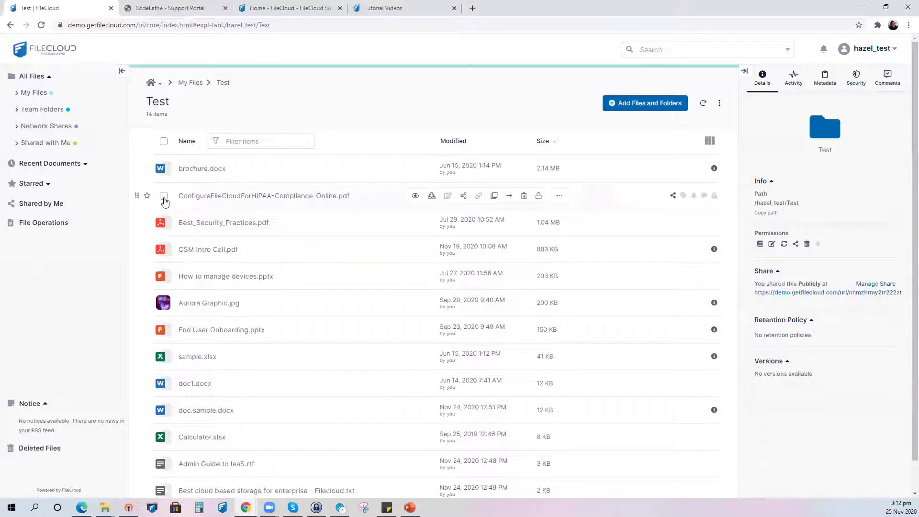
left_click(164, 197)
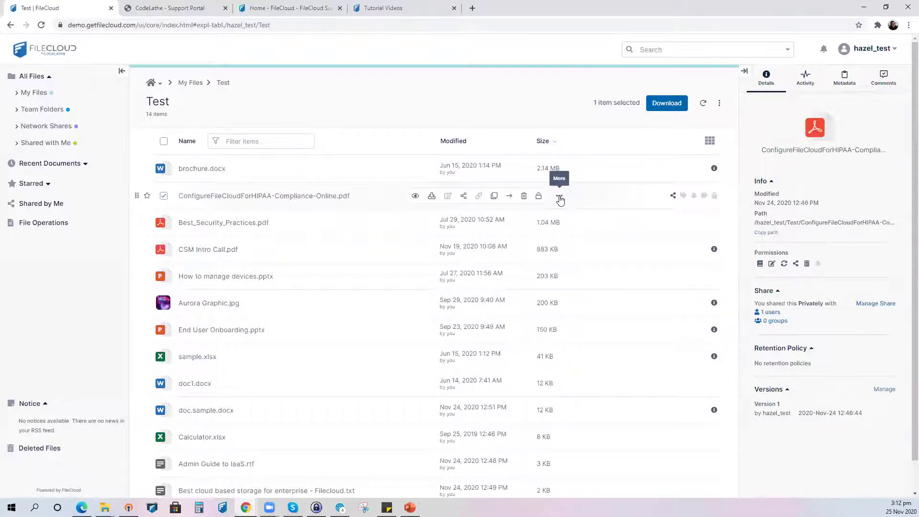
- Export ConfigureFileCloudForHIPAA-Compliance-Online.pdf as a DRM secure document from its More actions menu
left_click(560, 199)
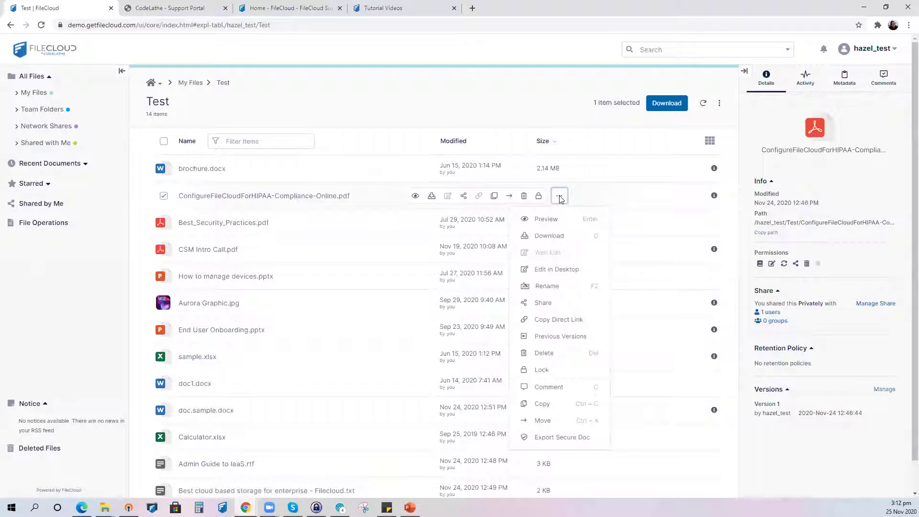
left_click(565, 438)
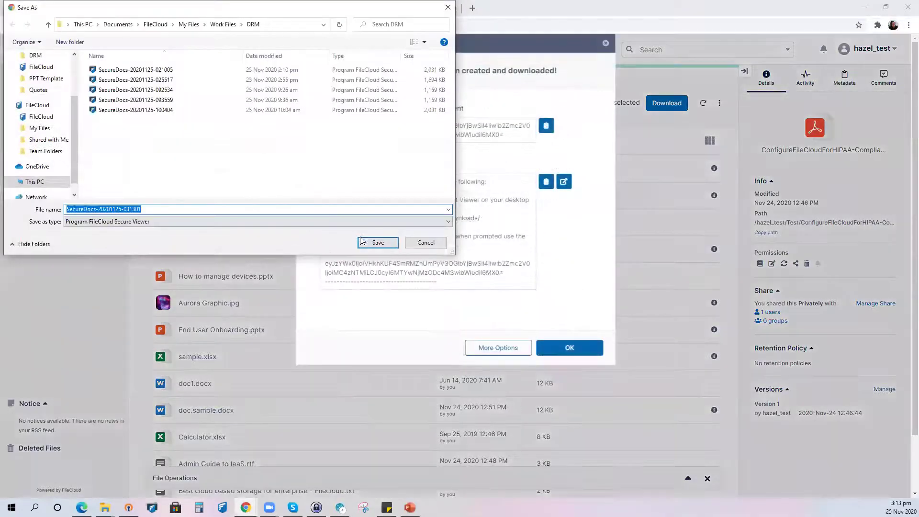
left_click(361, 240)
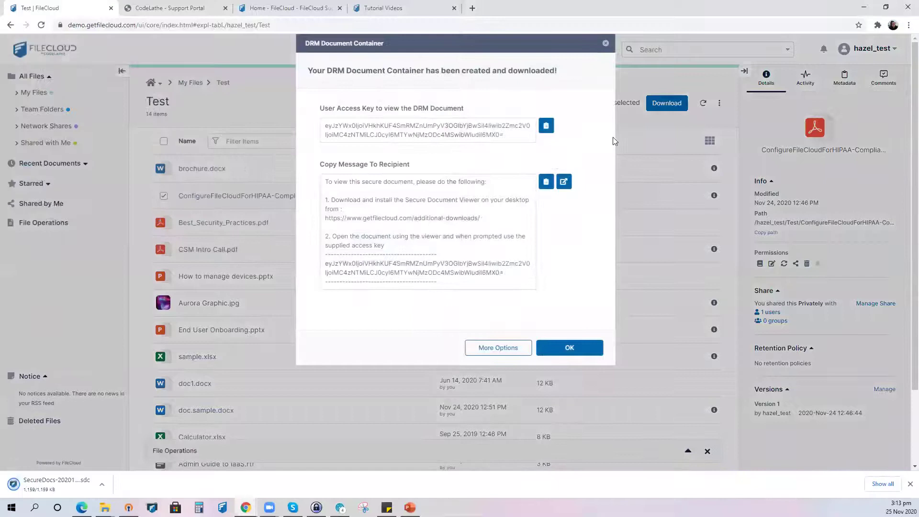
left_click(545, 127)
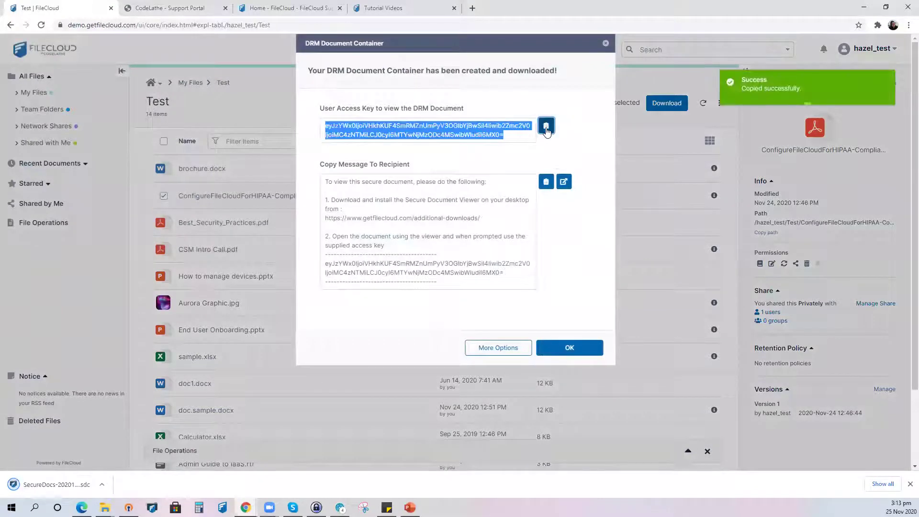
left_click(546, 127)
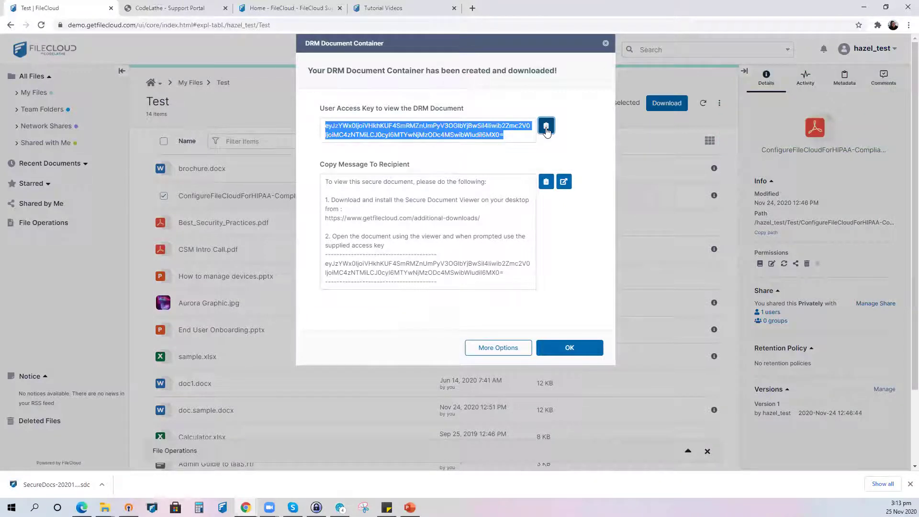
left_click(545, 126)
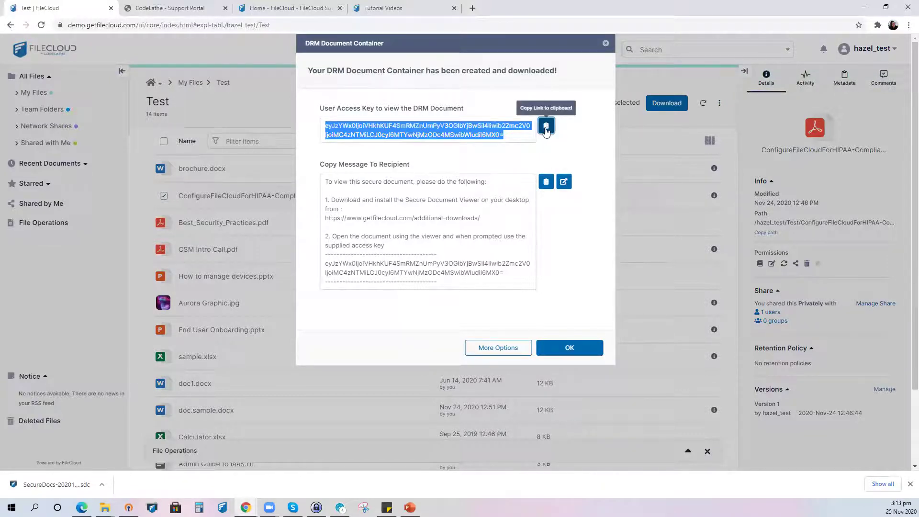
left_click(546, 126)
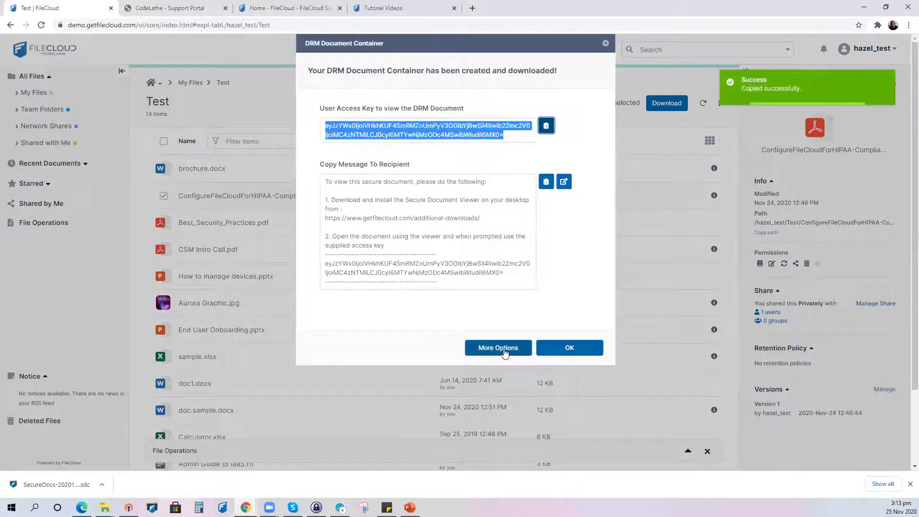
left_click(505, 353)
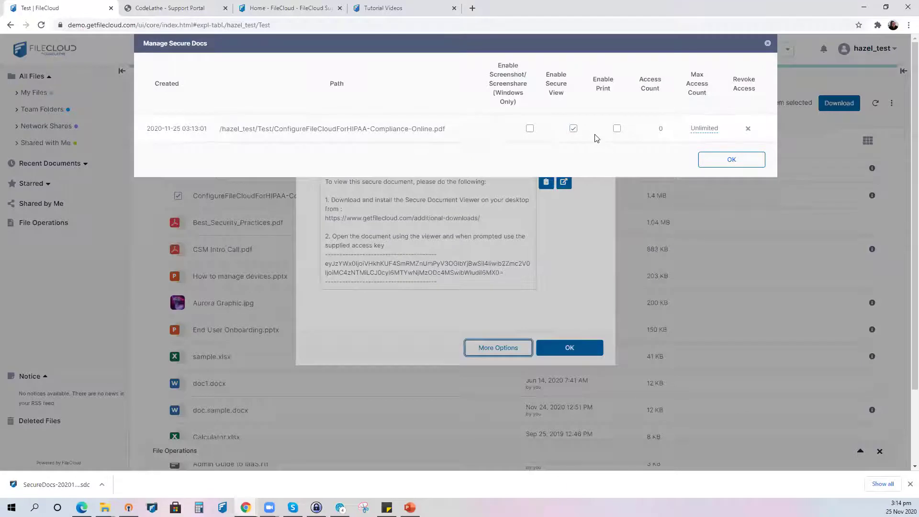
left_click(731, 161)
left_click(550, 128)
- Open the downloaded .sdc secure document and unlock it by pasting the access key
left_click(575, 351)
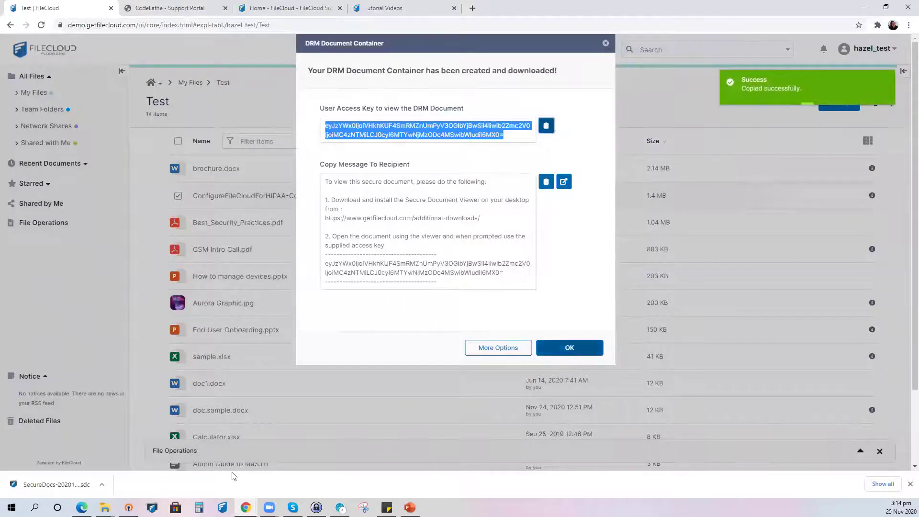
left_click(102, 484)
left_click(128, 422)
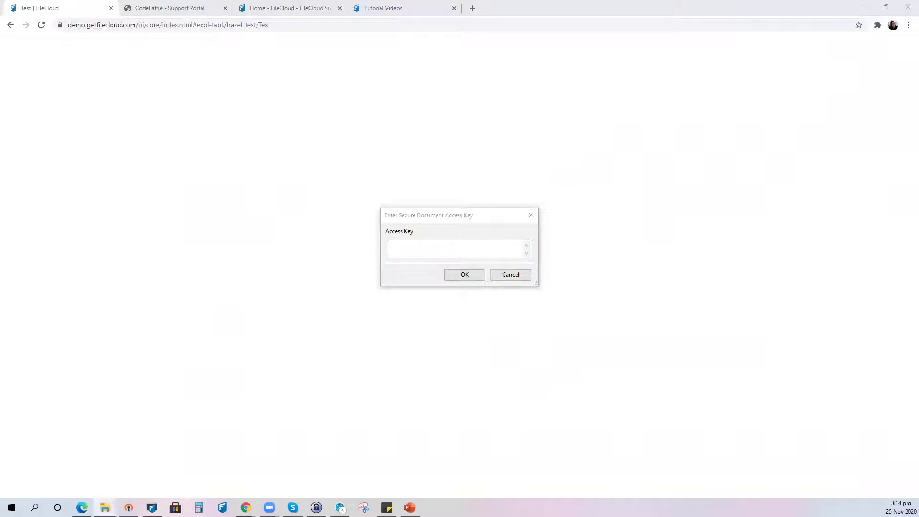
left_click(419, 245)
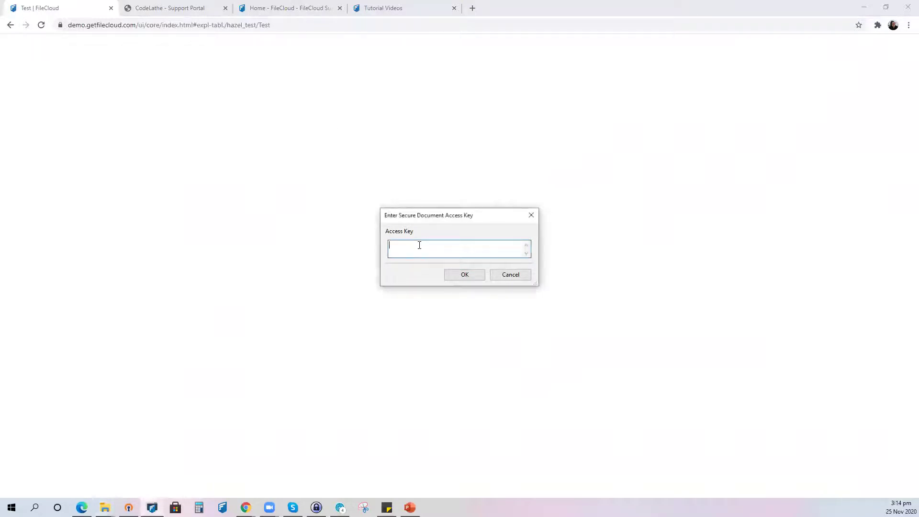
key("ctrl+v")
left_click(460, 273)
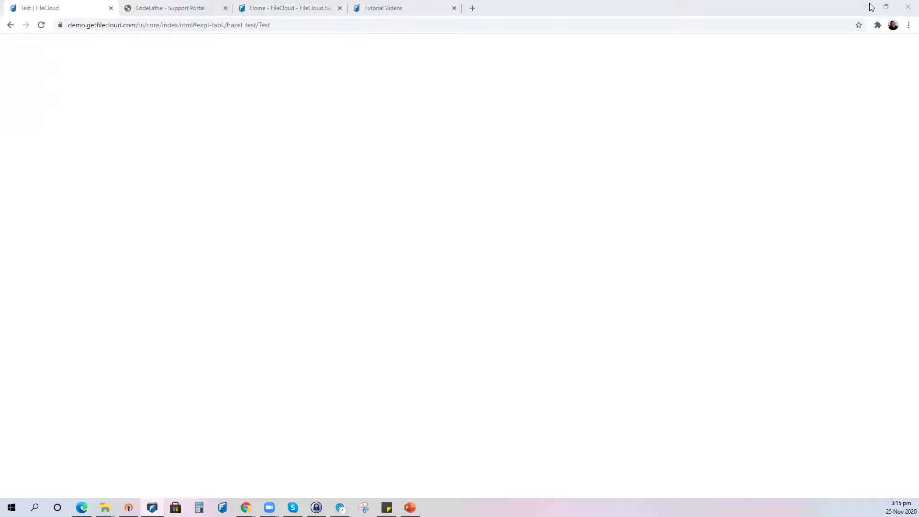
- In Manage Secure Docs, disable Secure View and allow screenshots and printing for the PDF
left_click(870, 49)
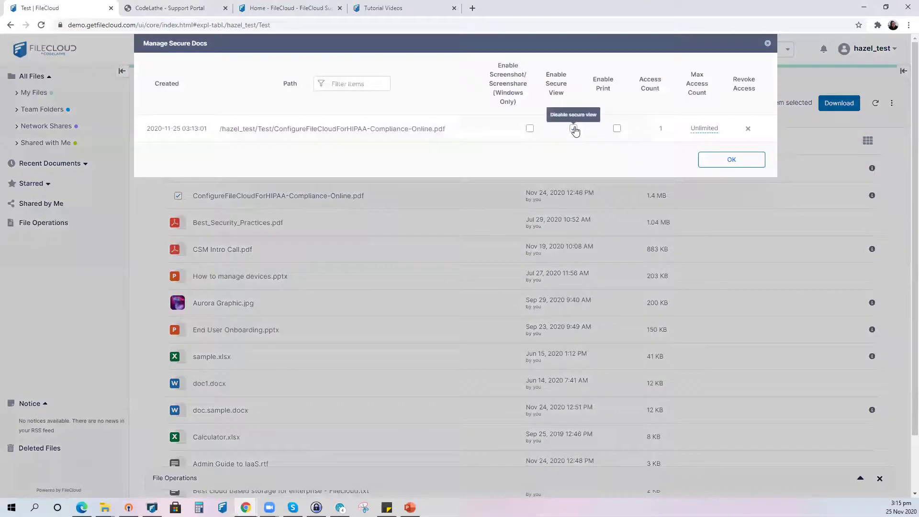
left_click(573, 129)
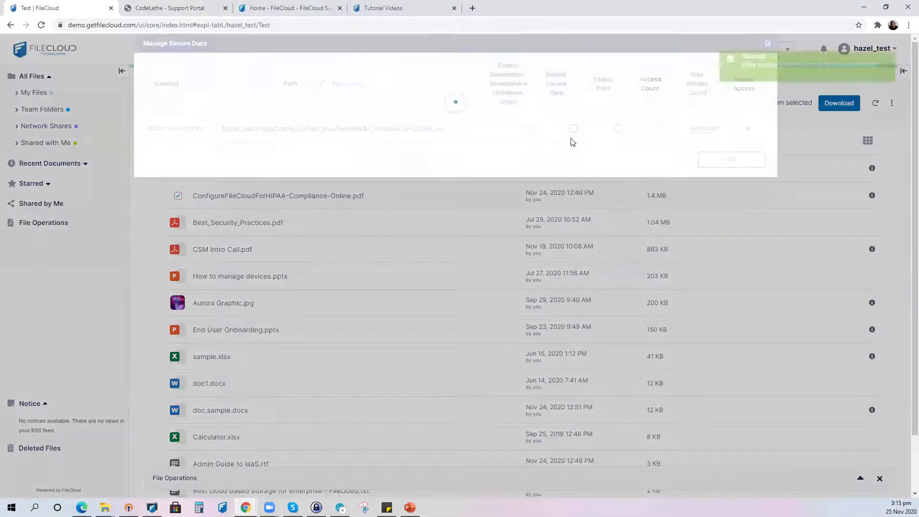
left_click(530, 129)
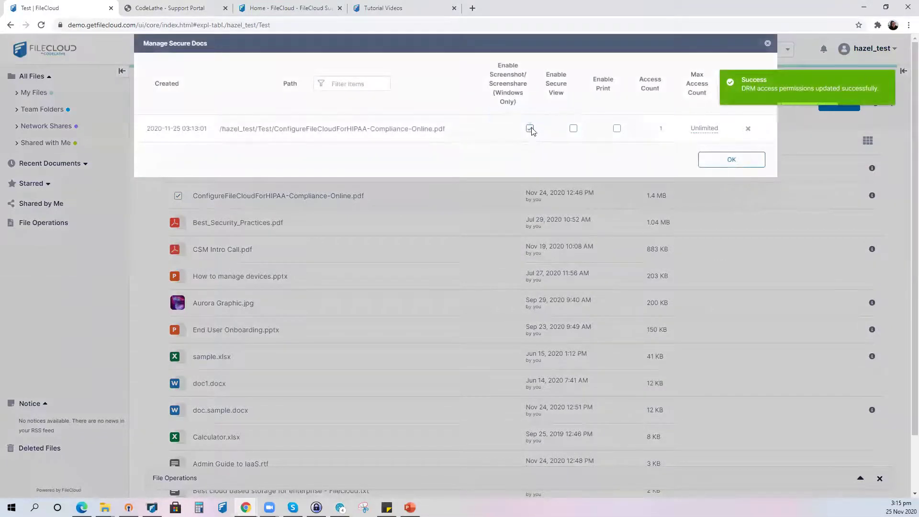
left_click(617, 129)
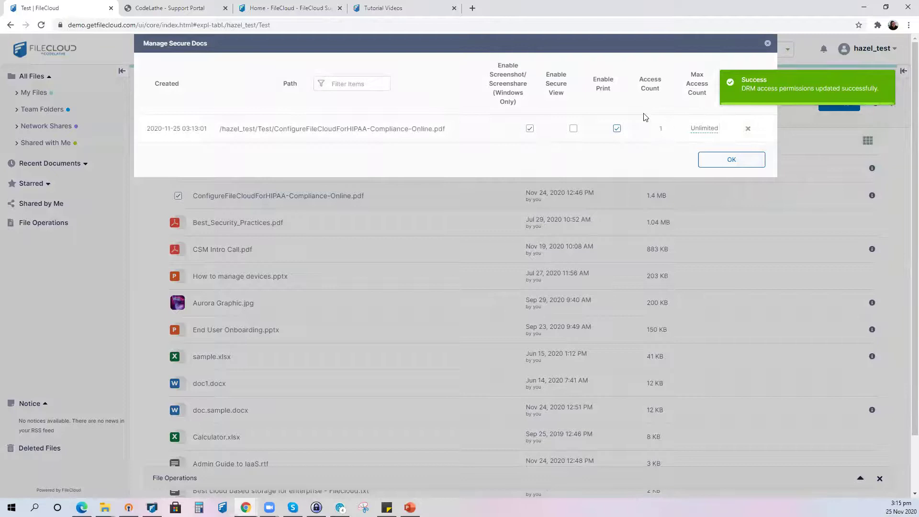
left_click(727, 168)
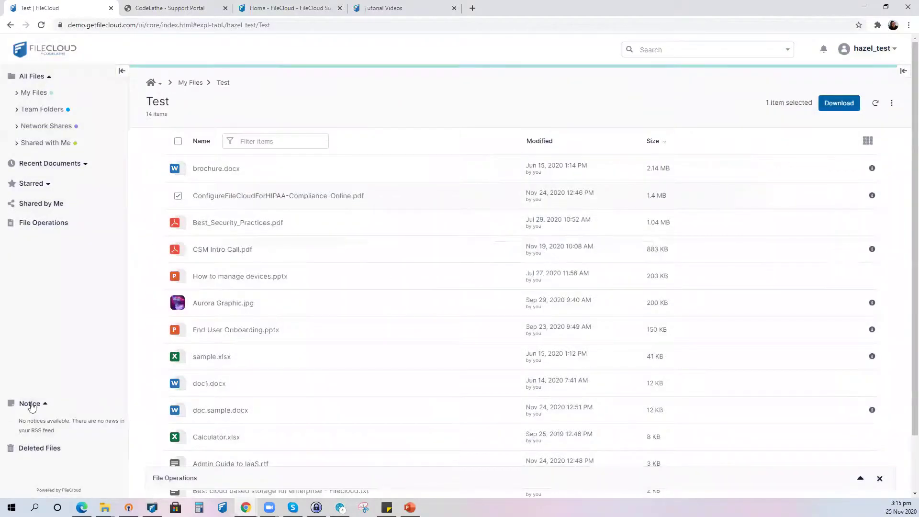
- Reopen the secure document and unlock it with the pasted access key
key("super+e")
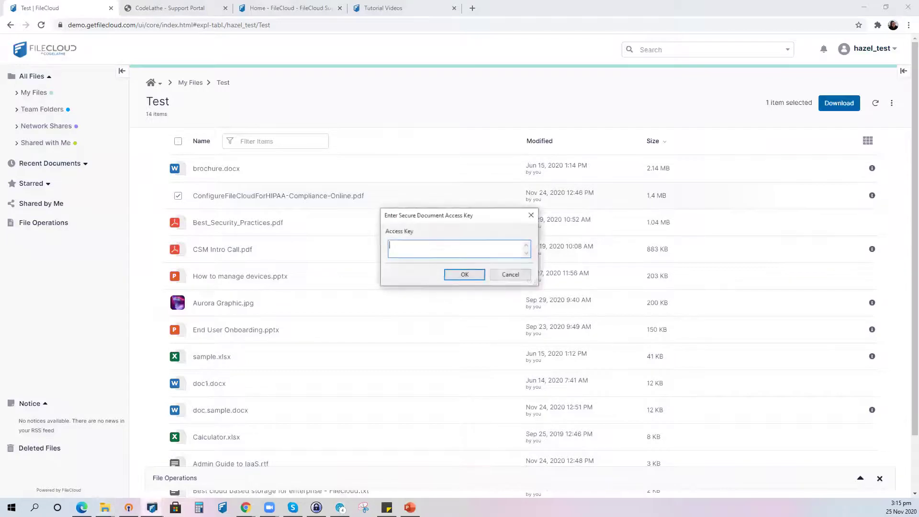
key("ctrl+v")
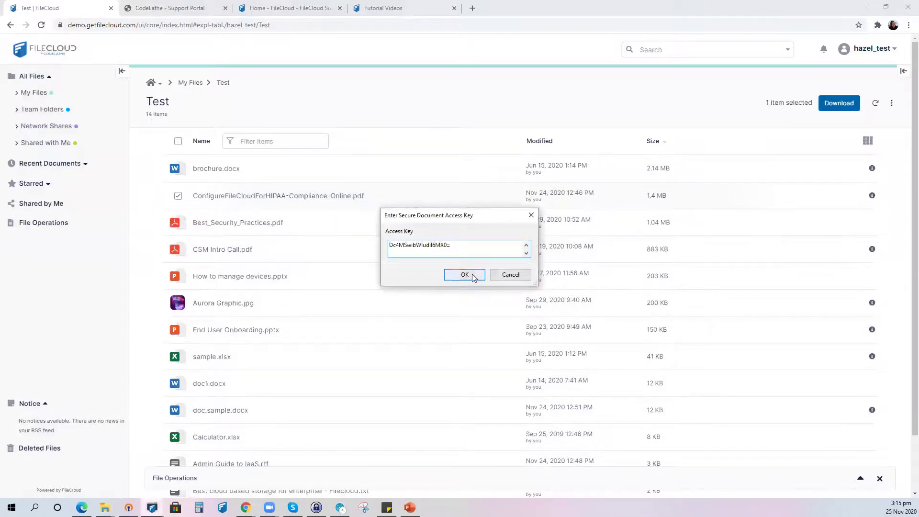
left_click(464, 275)
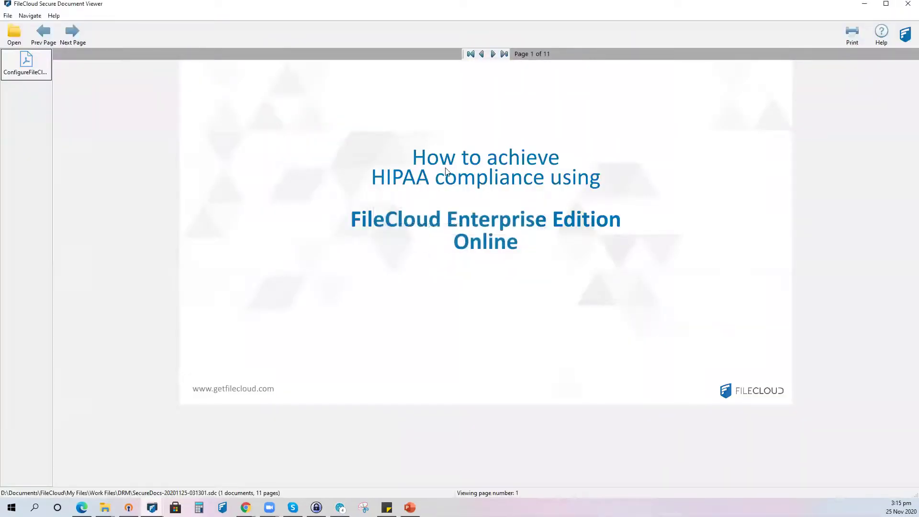
- Advance the HIPAA PDF to page 3, open and close Print Preview, then close the viewer
left_click(493, 54)
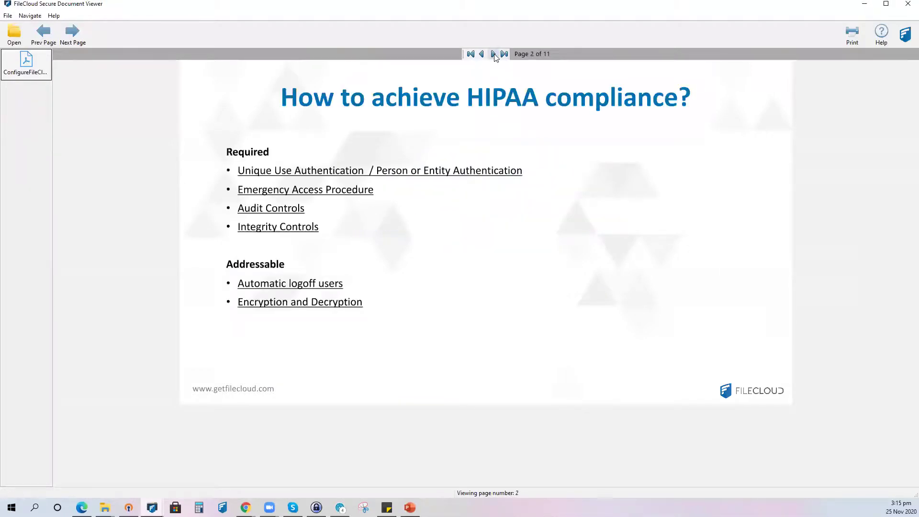
left_click(494, 55)
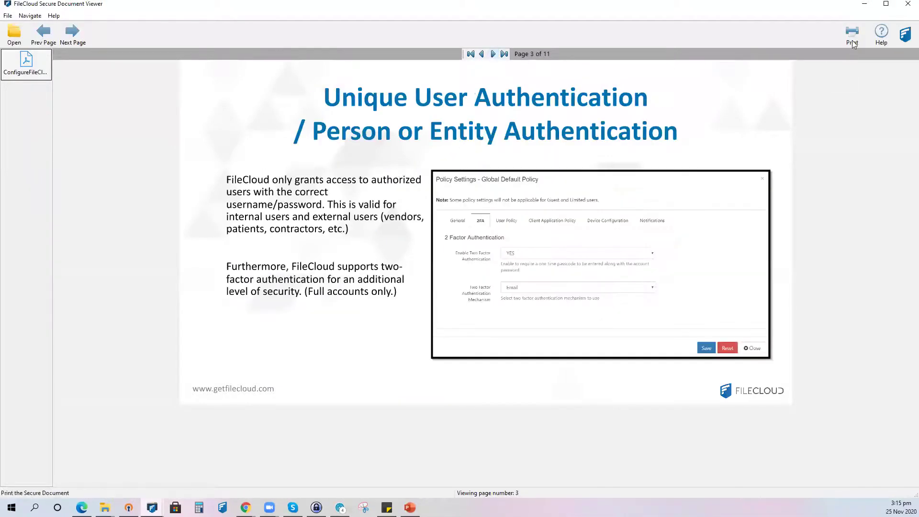
left_click(852, 41)
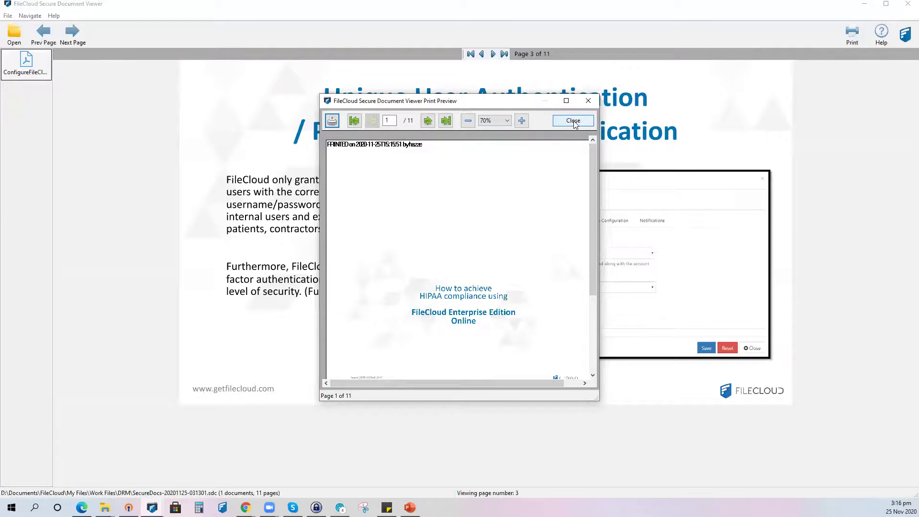
left_click(573, 120)
left_click(906, 10)
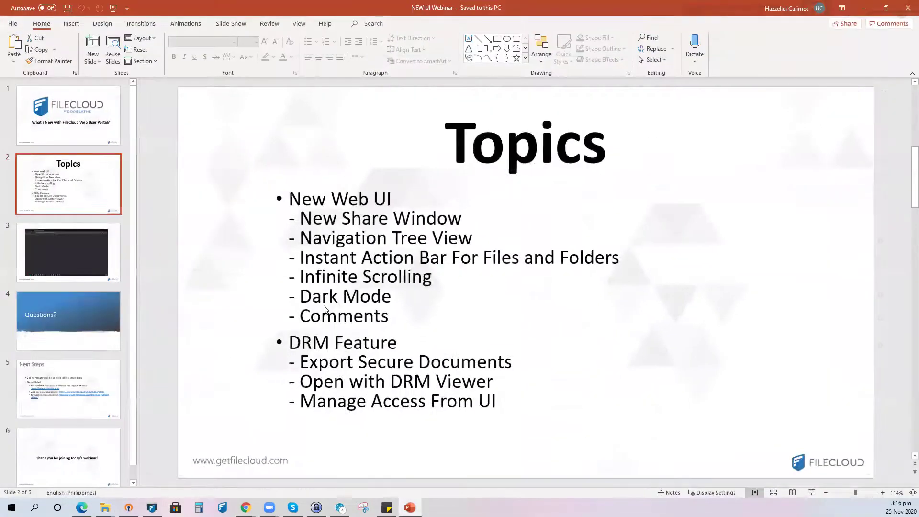
- Move between the Questions? and Topics slides, ending on the Questions? slide
left_click(72, 326)
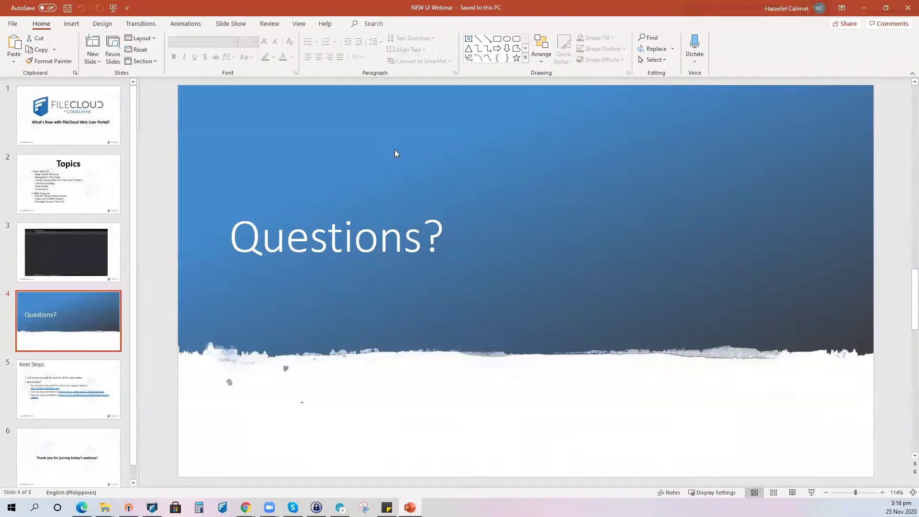
left_click(69, 185)
left_click(73, 348)
- Return to the browser, view the CodeLathe Support Portal, then open the FileCloud documentation home
key("alt+Tab")
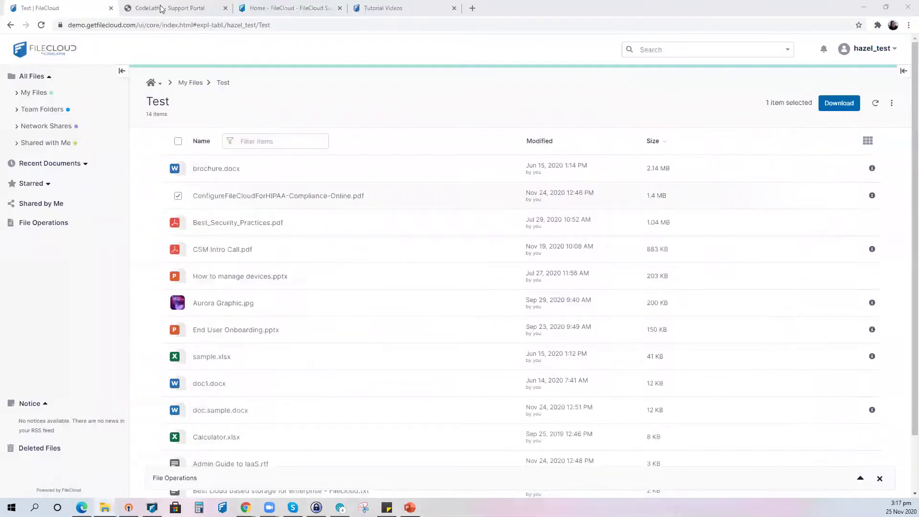
key("ctrl+Tab")
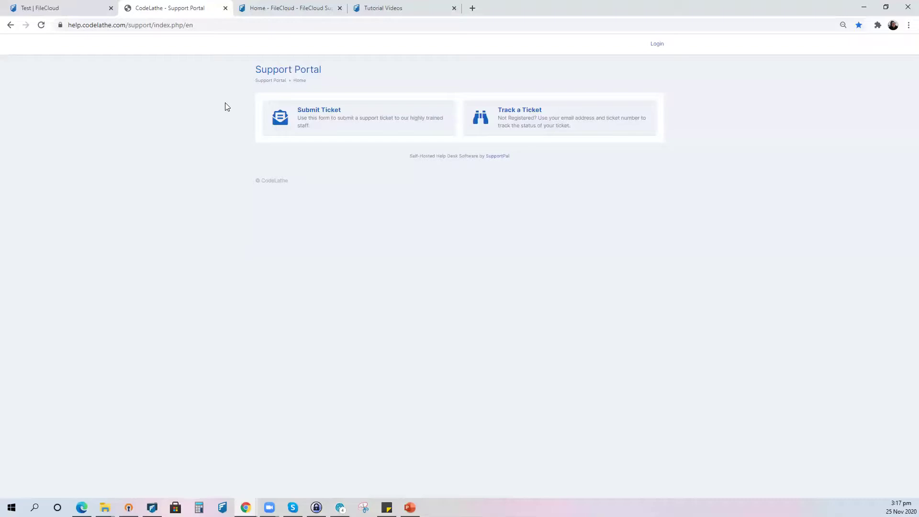
left_click(289, 9)
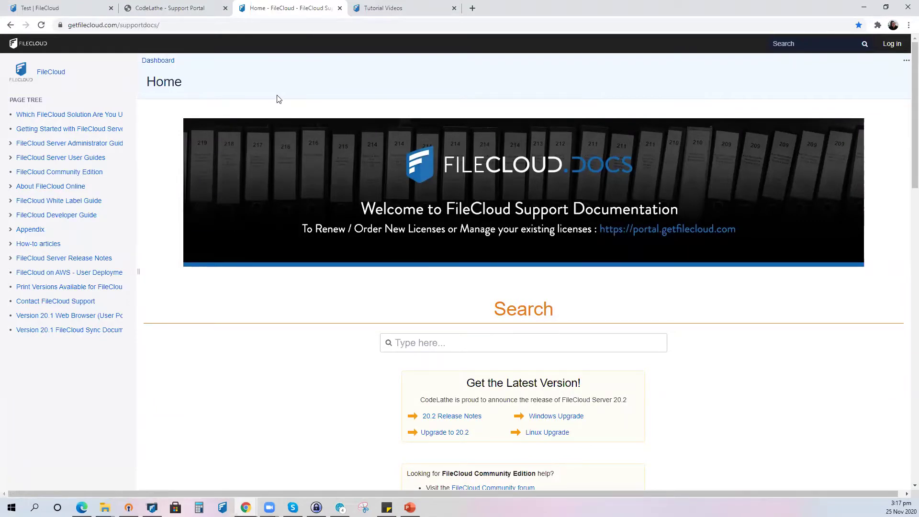
- Open the FileCloud Docs search panel, then switch to the Tutorial Videos page
left_click(797, 43)
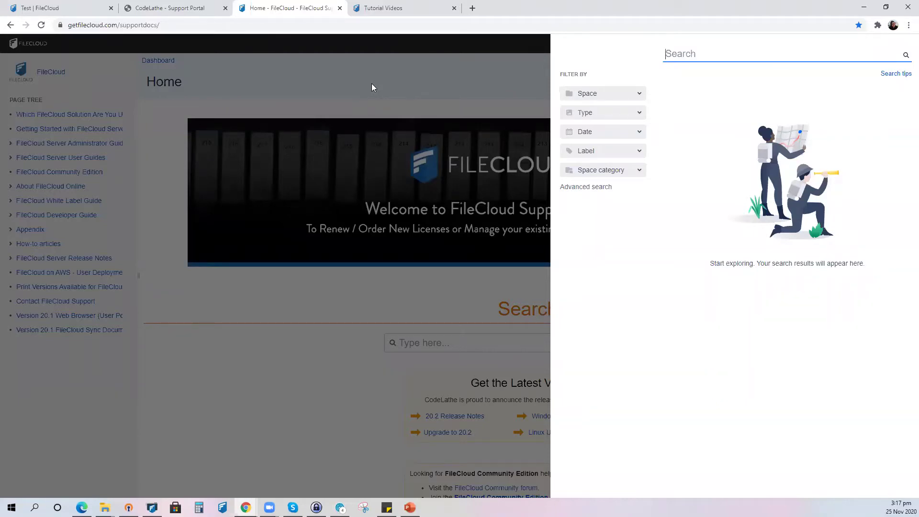
left_click(363, 17)
mouse_move(554, 52)
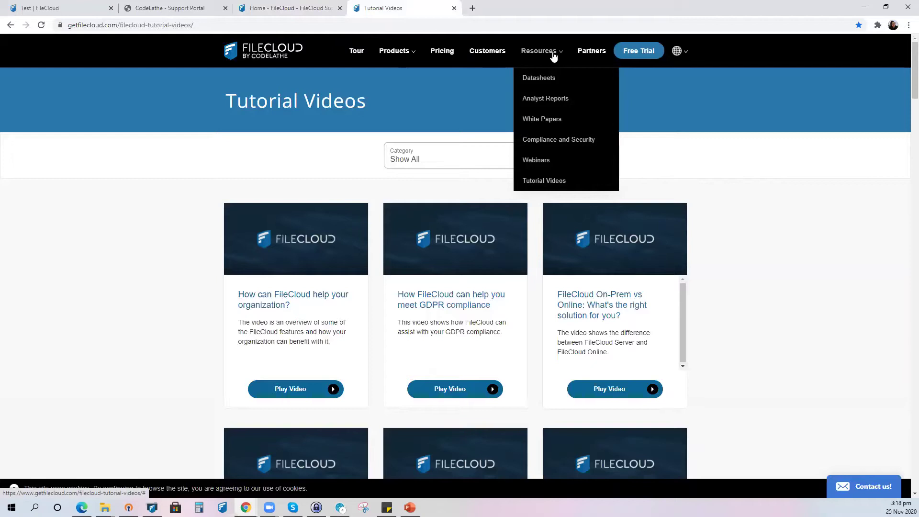
- Open the Webinars page from the Resources menu on the FileCloud website
left_click(540, 160)
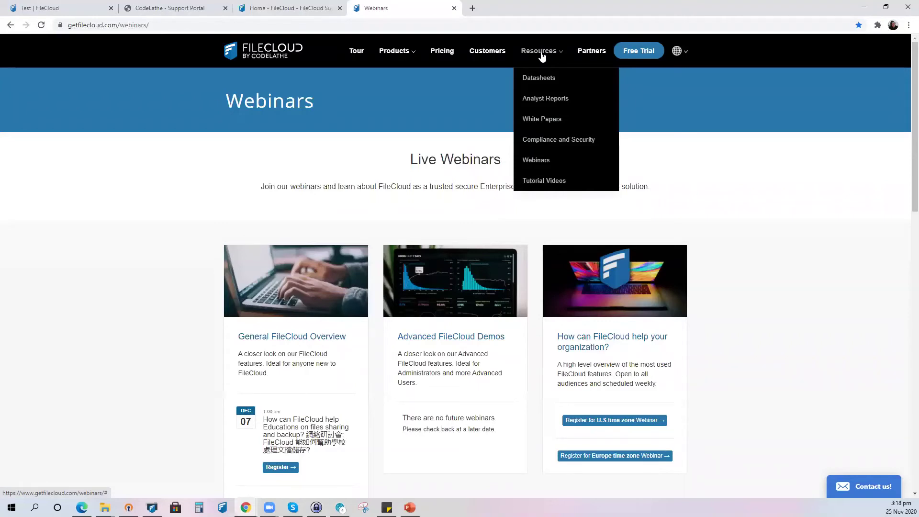
- Return to PowerPoint and show slide 6, 'Thank you for joining today's webinar!'
left_click(409, 508)
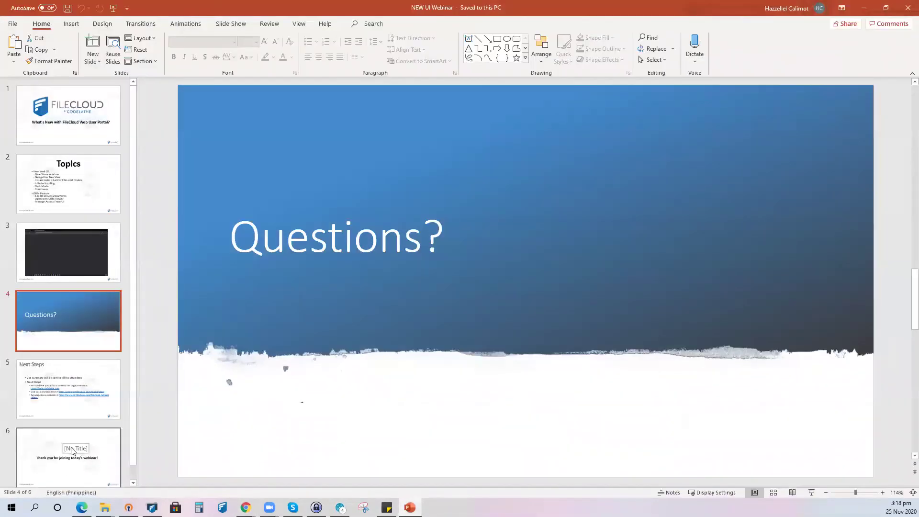
left_click(73, 451)
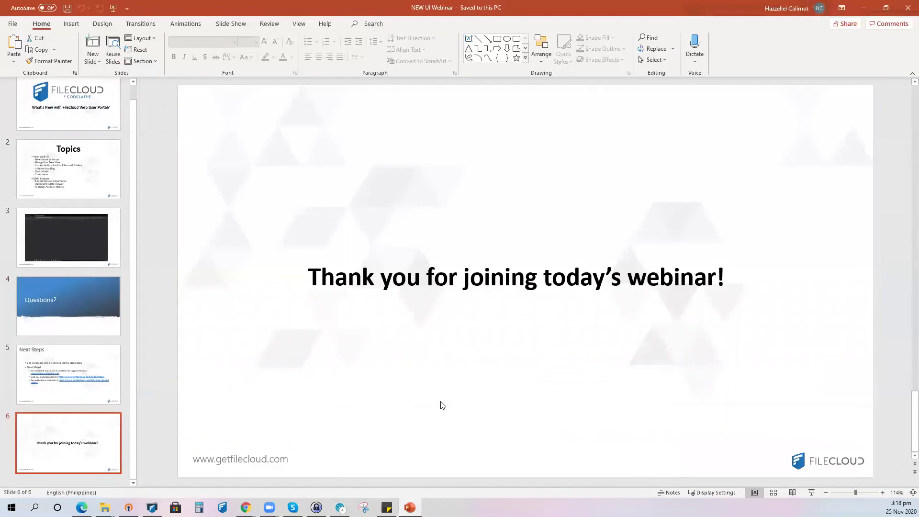